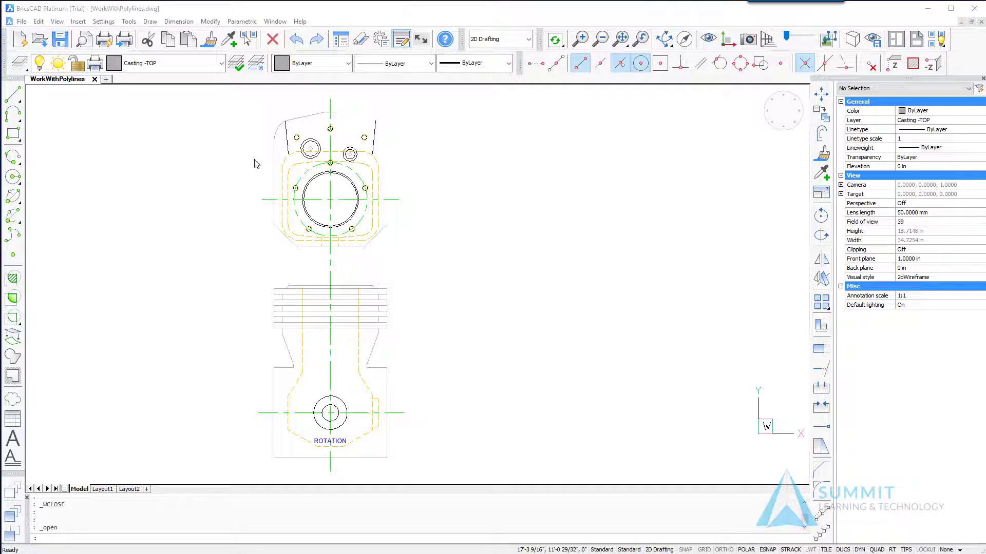
- Zoom in on the casting's top view and pan it to the centre of the screen
scroll(257, 163, "up", 4)
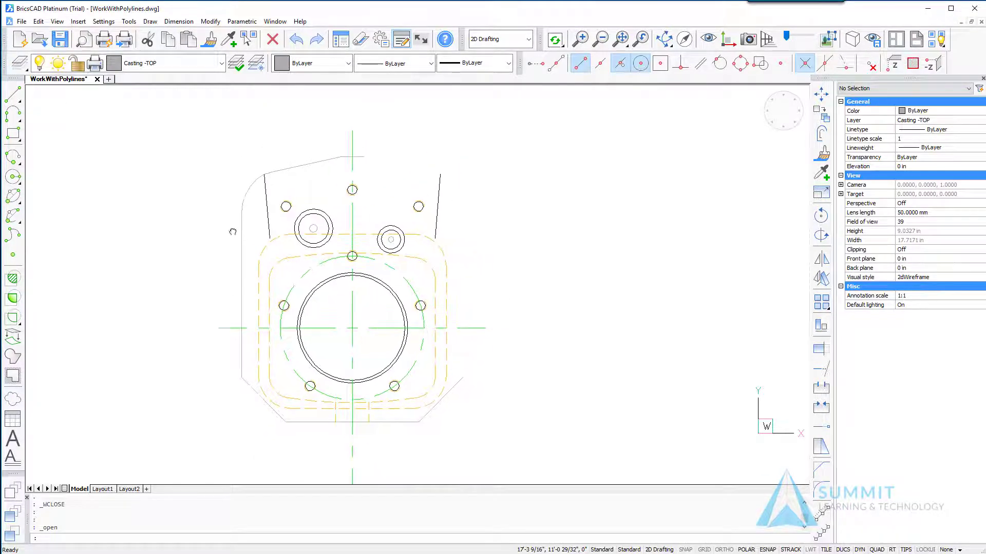
middle_click_drag(244, 227, 347, 232)
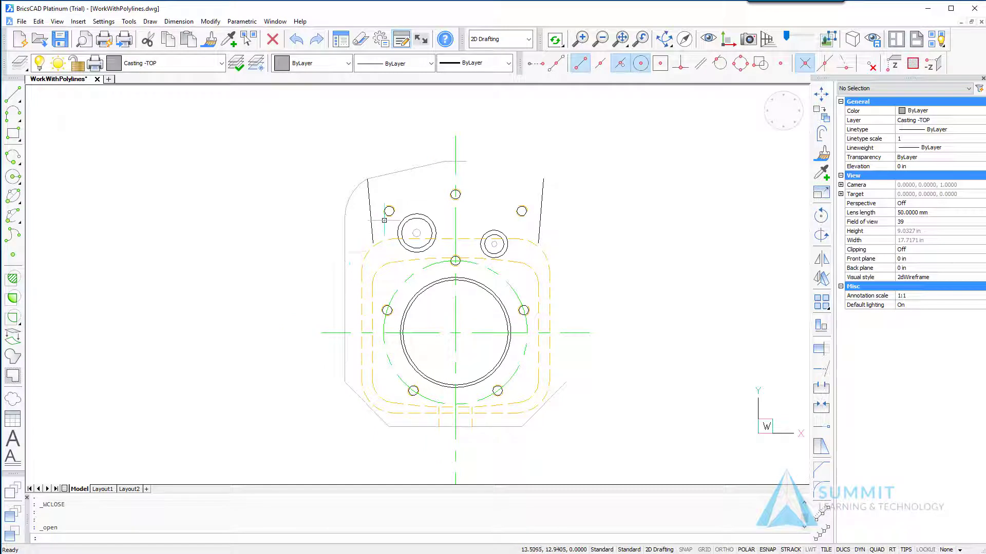
- Freeze the Hidden layer from the Layer dropdown so its dashed yellow lines disappear
mouse_move(384, 210)
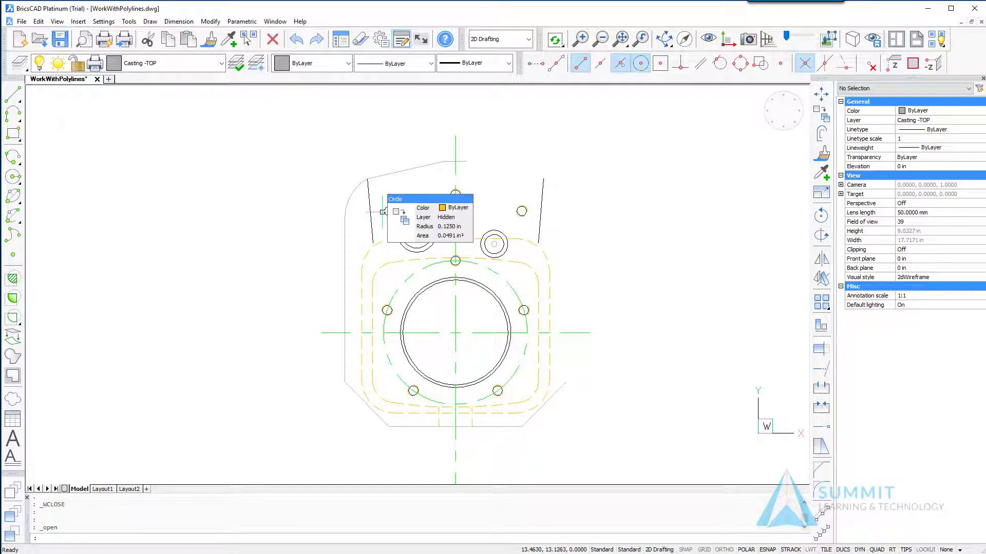
left_click(222, 63)
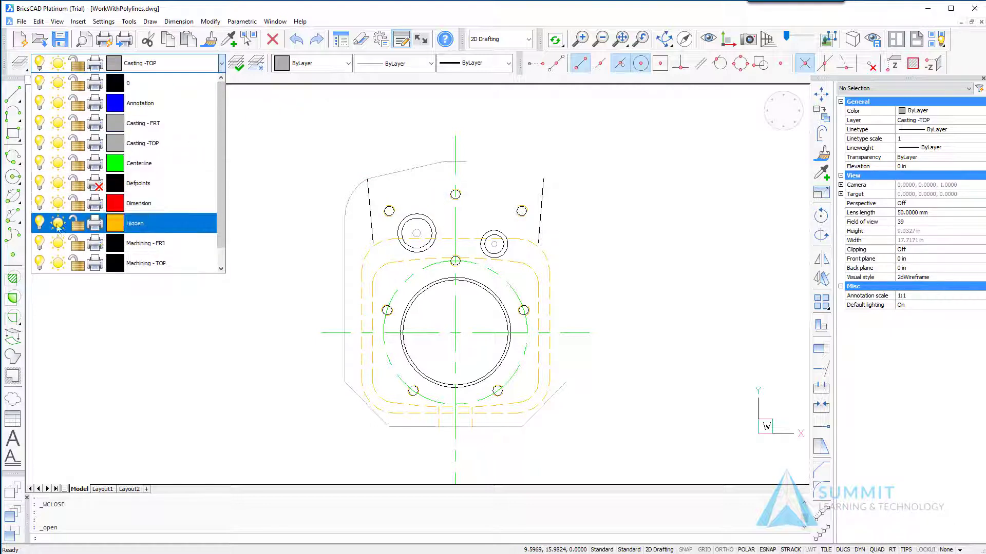
left_click(58, 223)
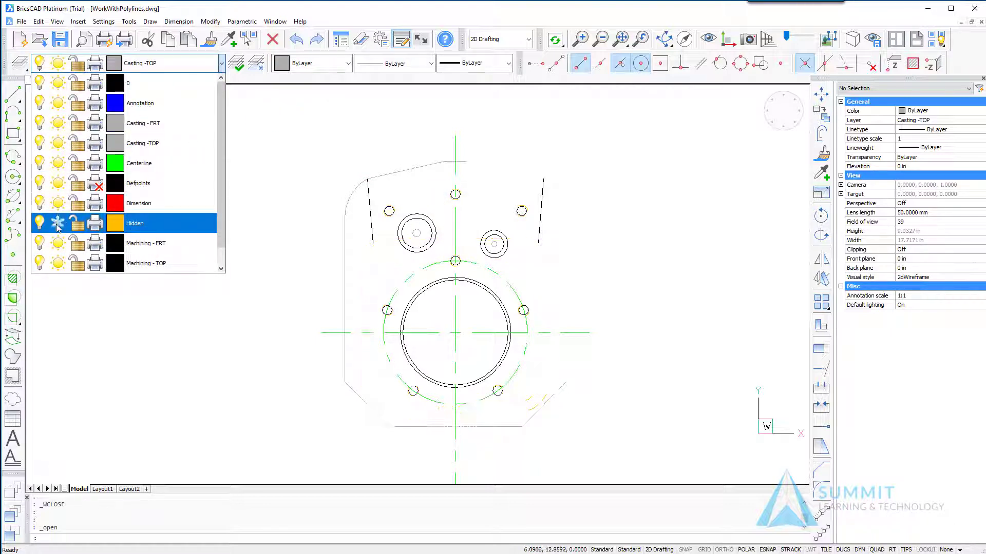
left_click(150, 418)
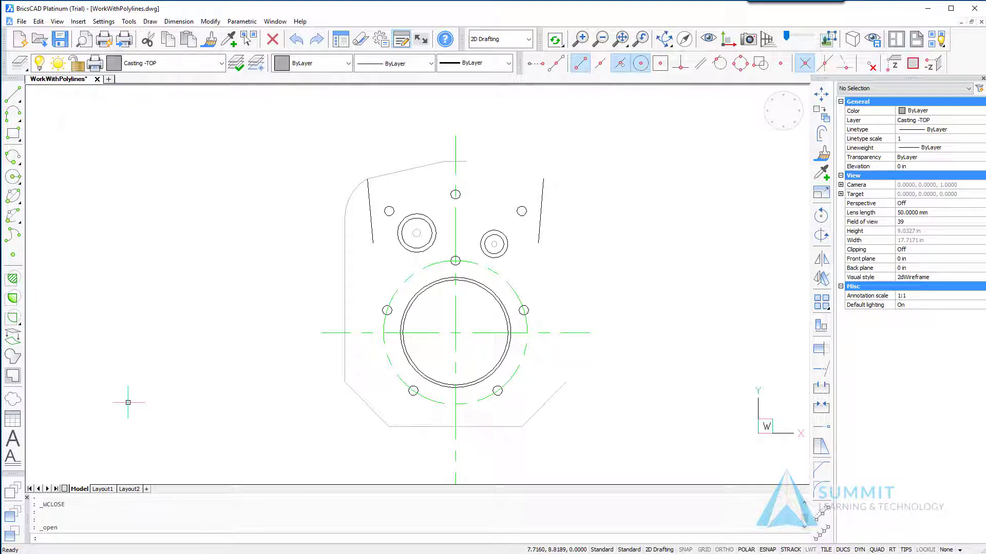
- With Ortho on, start a polyline at the outline's open endpoint and draw straight up
key("F8")
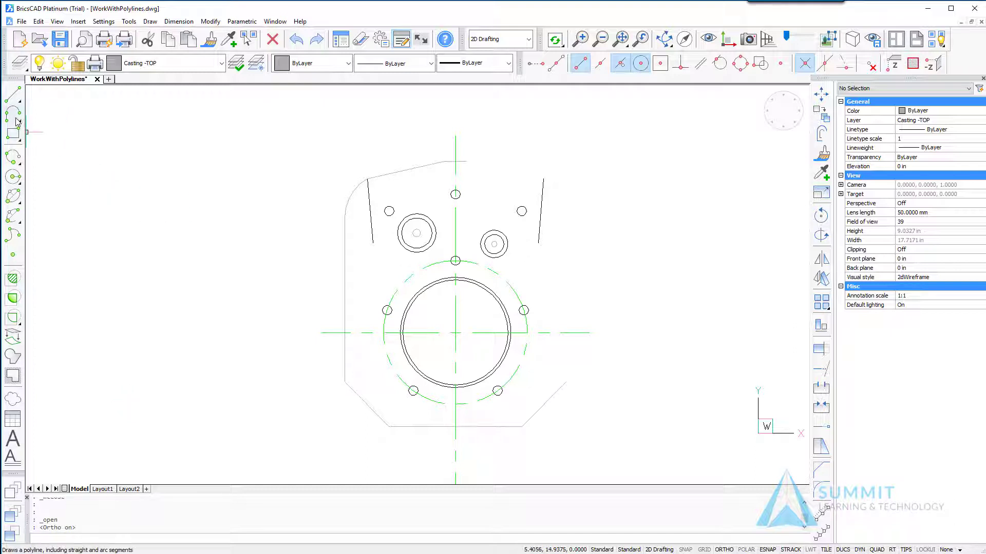
left_click(17, 119)
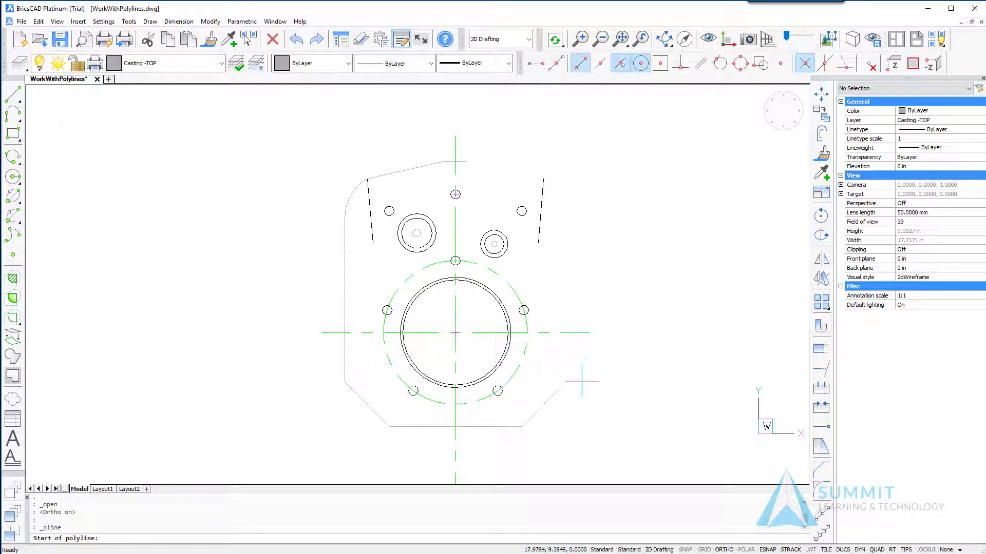
left_click(565, 382)
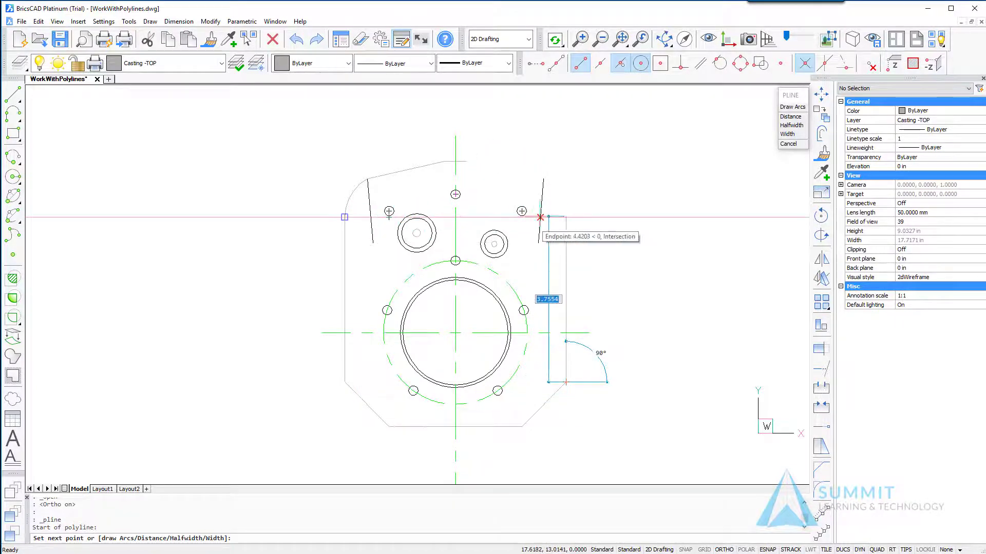
left_click(566, 218)
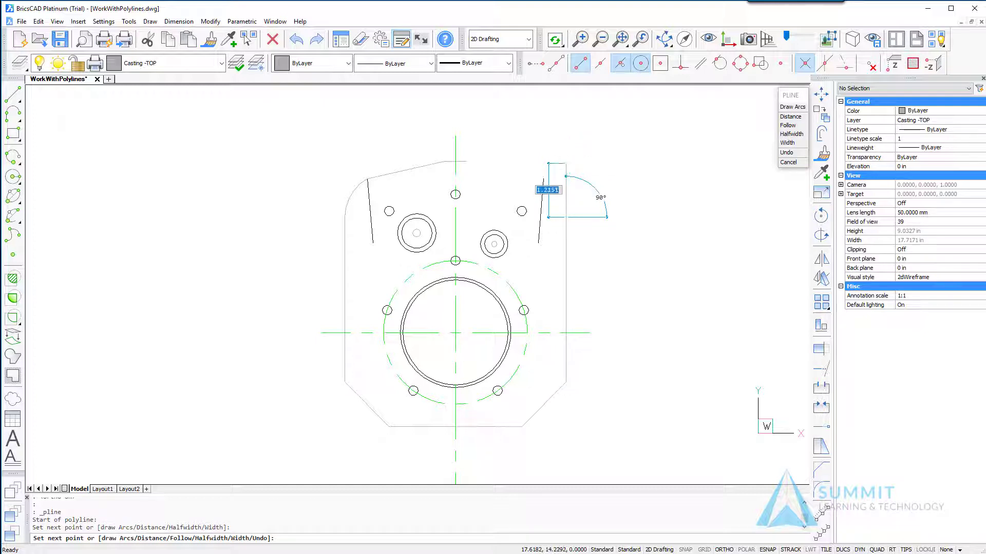
- Add an arc for the rounded corner and a straight top edge, then finish the polyline
left_click(791, 108)
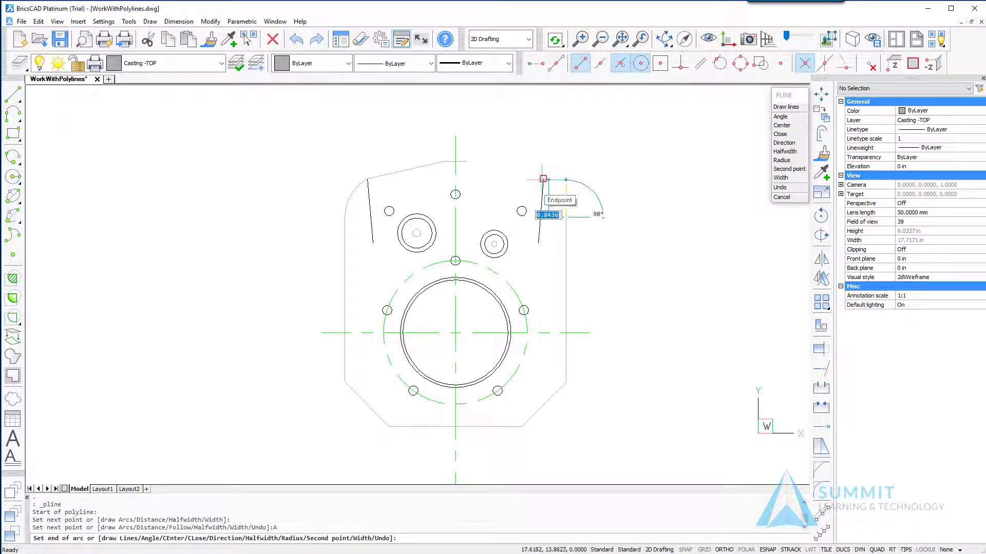
left_click(543, 179)
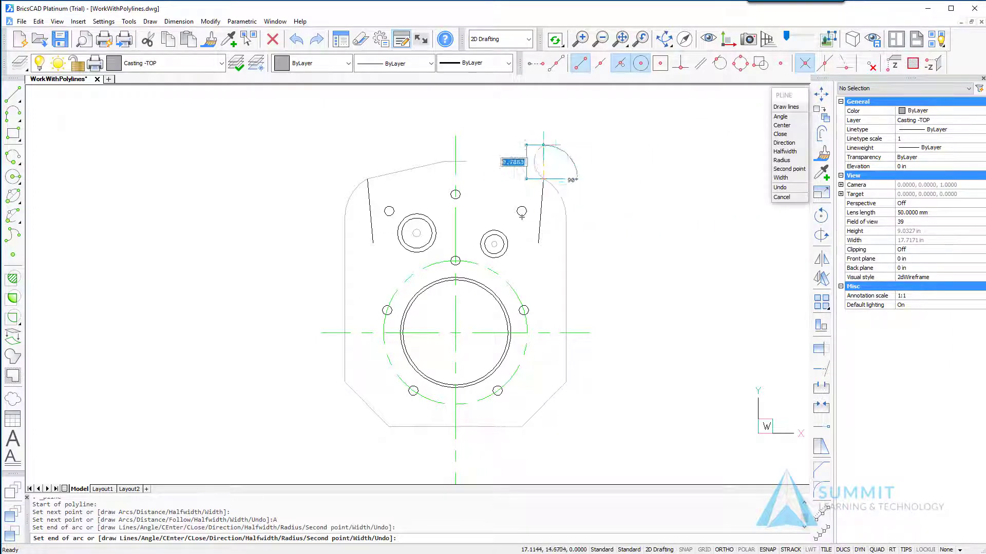
left_click(785, 107)
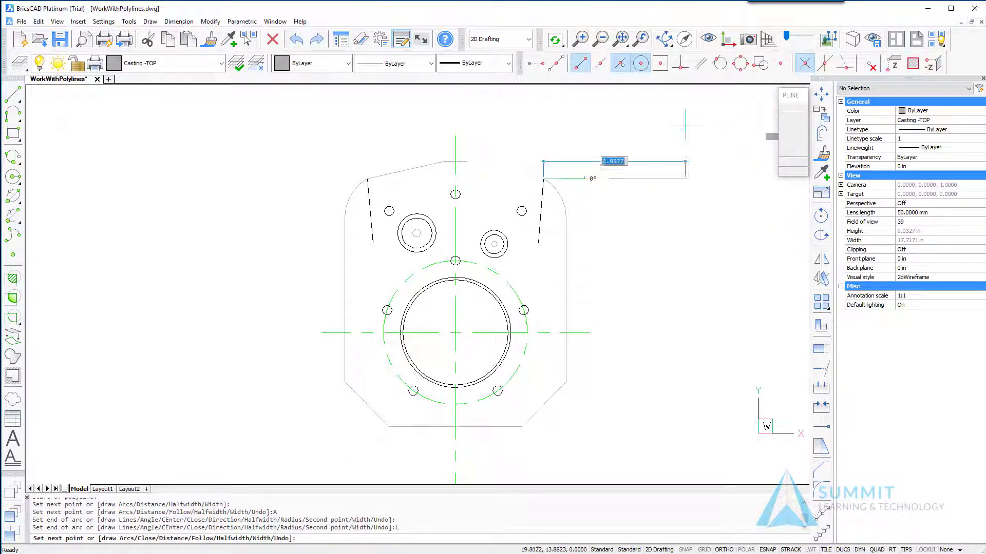
left_click(467, 163)
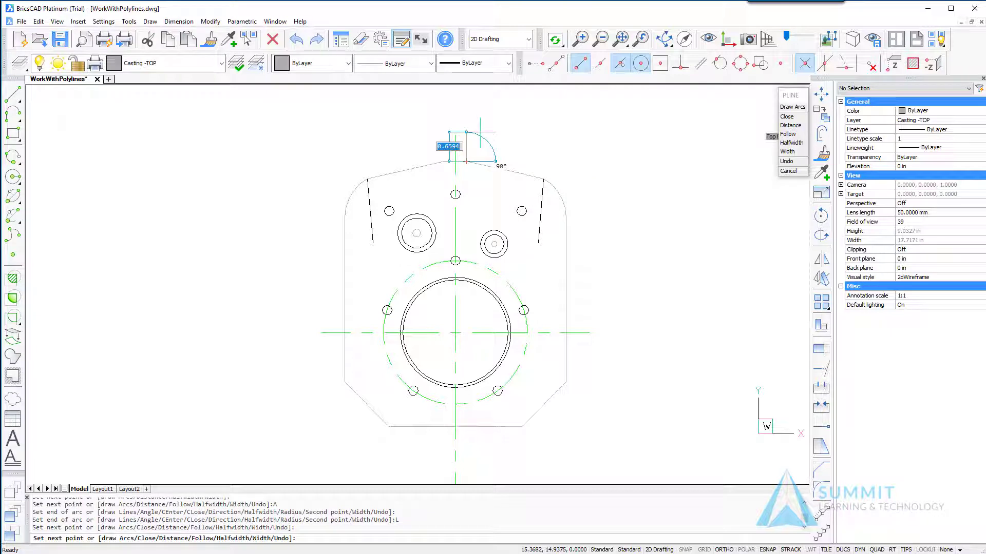
key("Return")
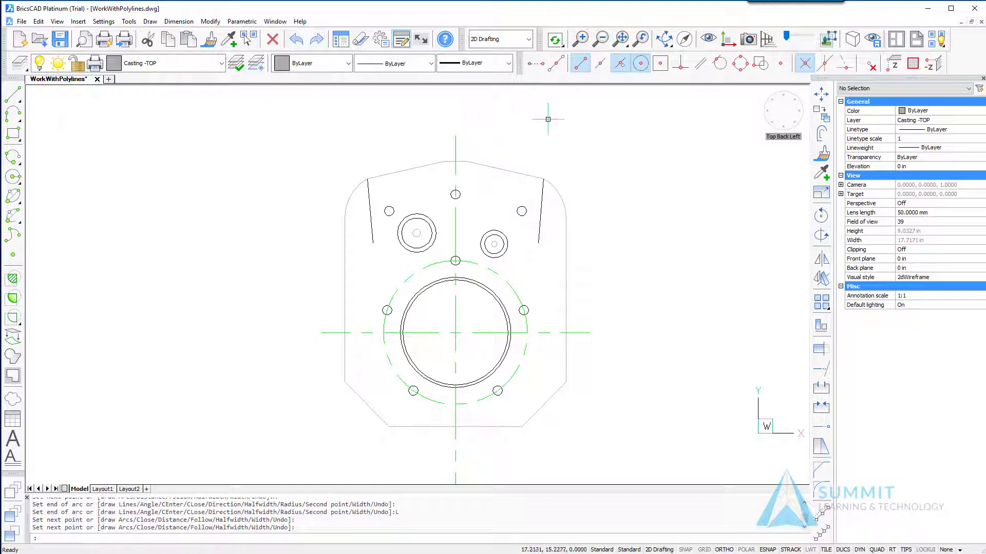
mouse_move(513, 174)
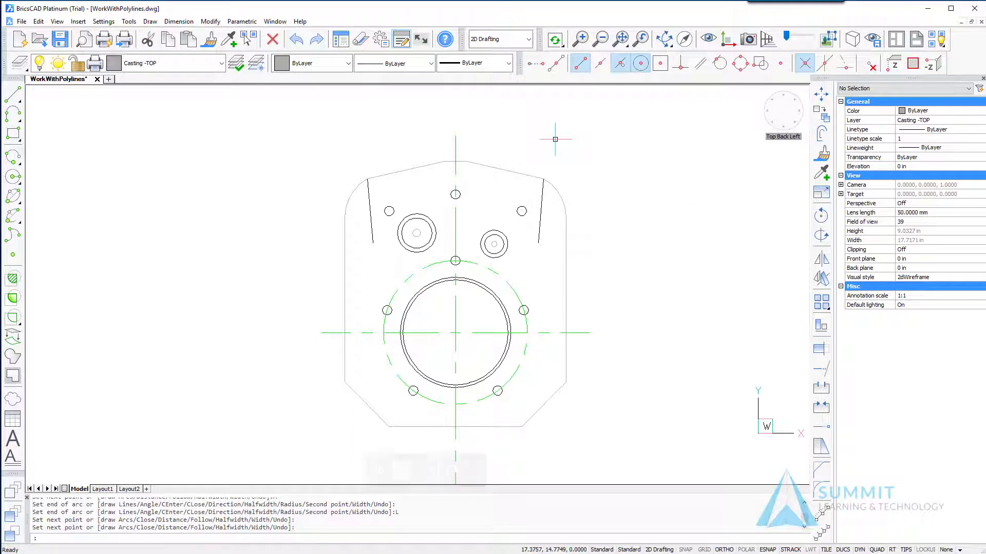
key("Escape")
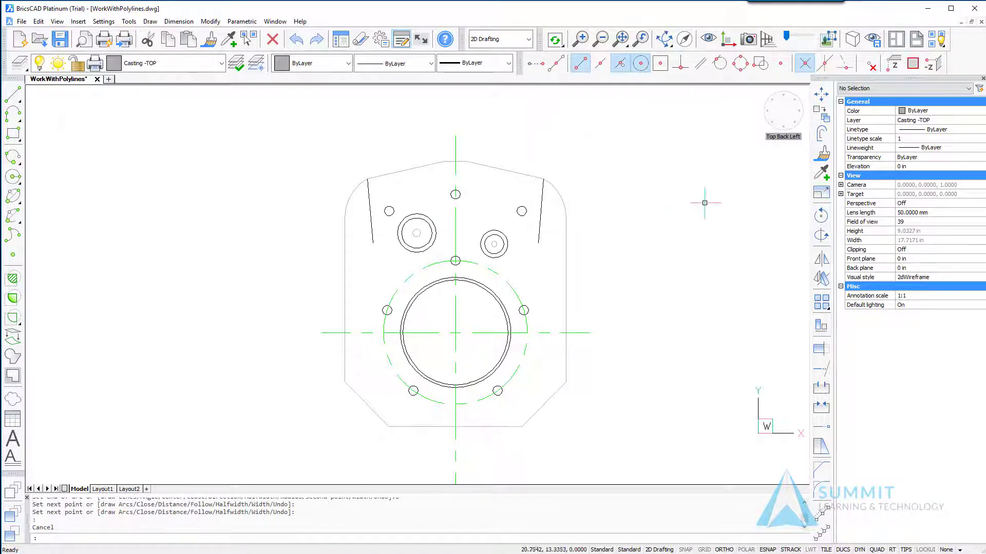
- Use PEDIT Join on the top edge to merge the slanted, arc, vertical, chamfer and bottom edges
double_click(516, 172)
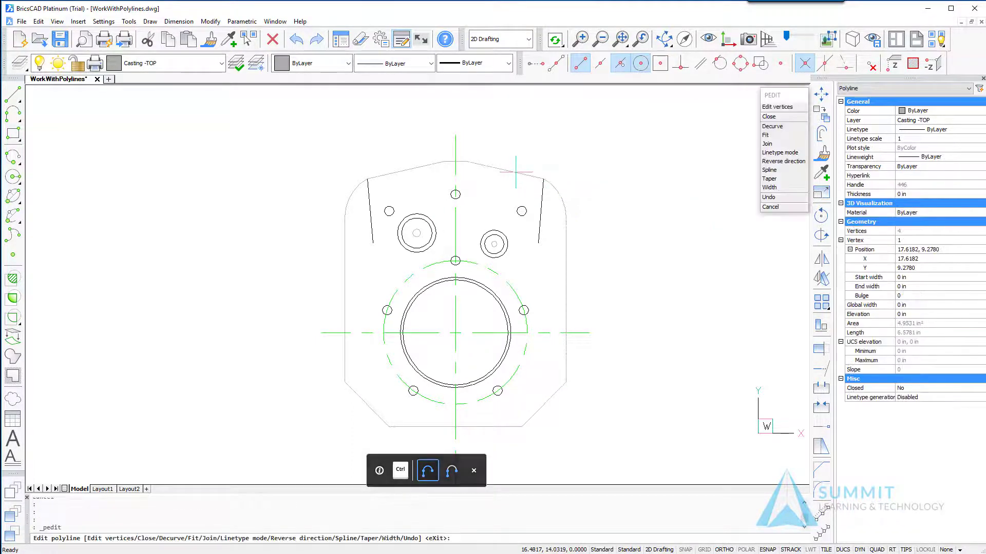
left_click(773, 144)
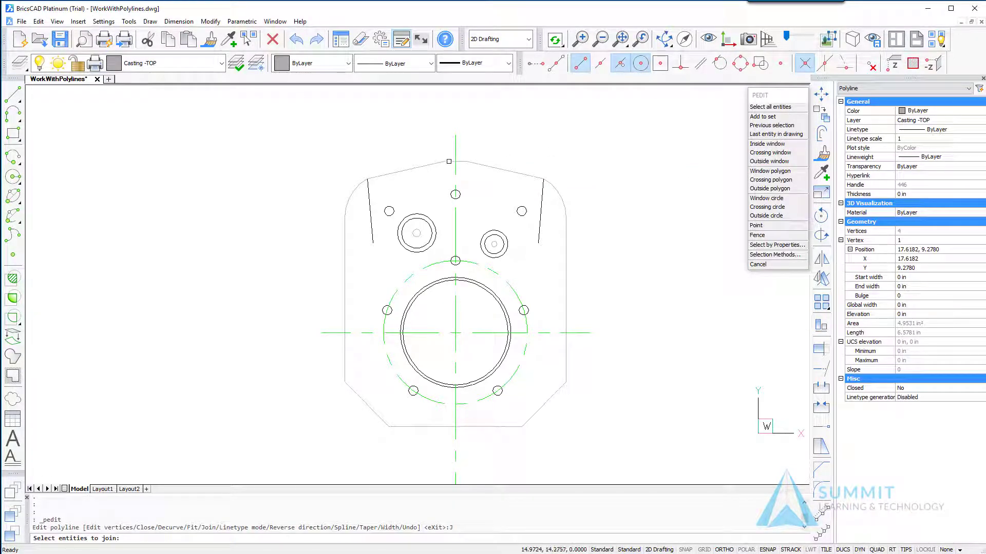
left_click(449, 162)
left_click(350, 198)
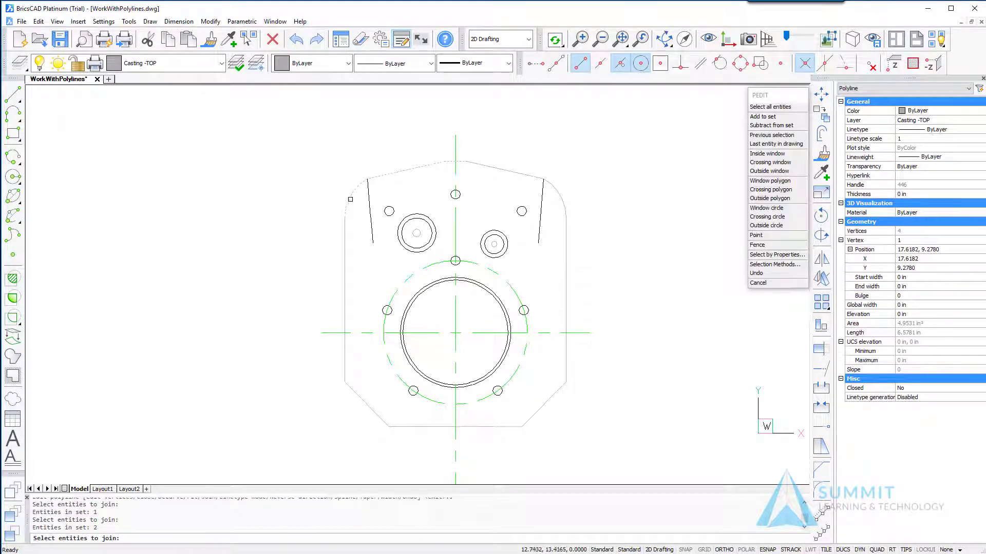
left_click(348, 205)
left_click(344, 308)
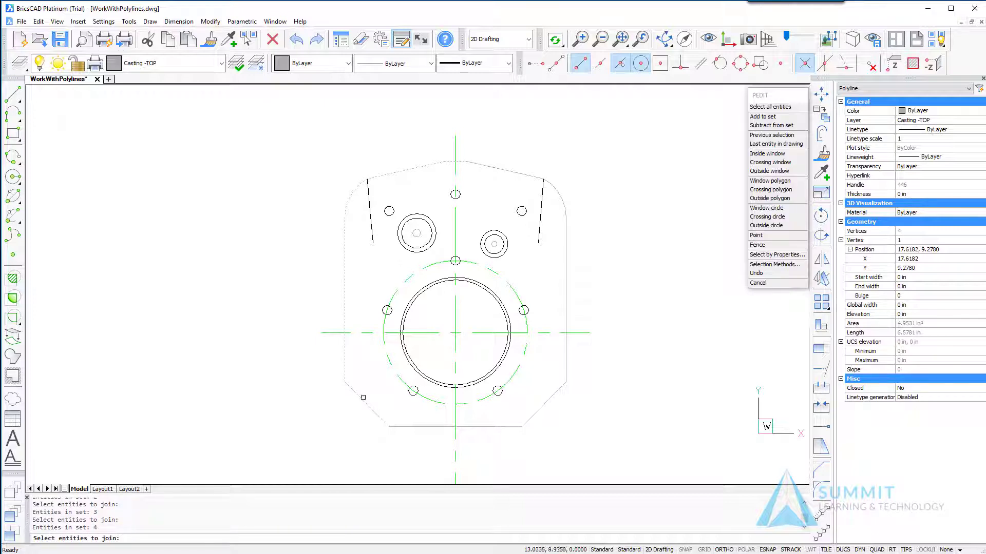
left_click(362, 402)
left_click(415, 427)
left_click(532, 417)
key("Return")
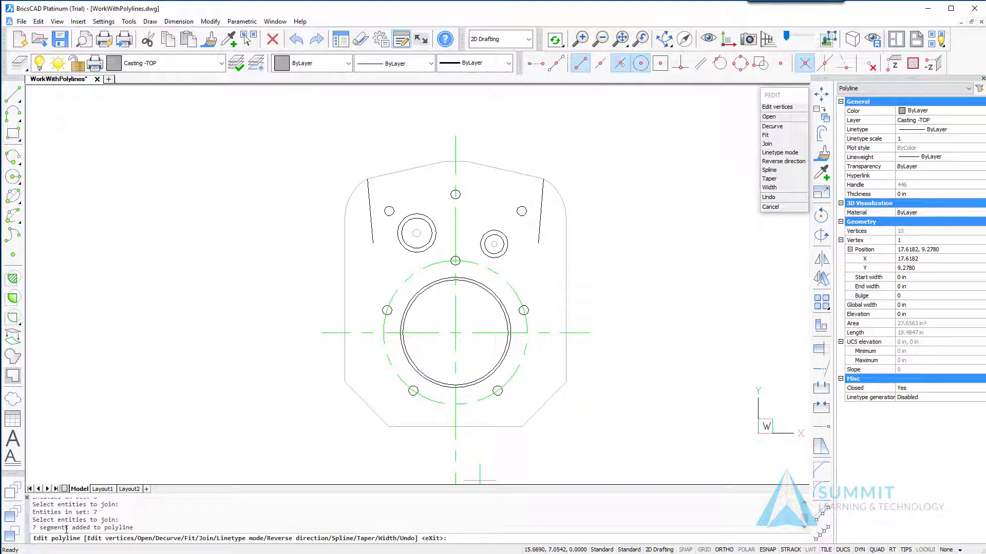
- Check the '7 segments added' result message and exit polyline editing
left_click_drag(26, 526, 23, 527)
left_click_drag(134, 528, 26, 527)
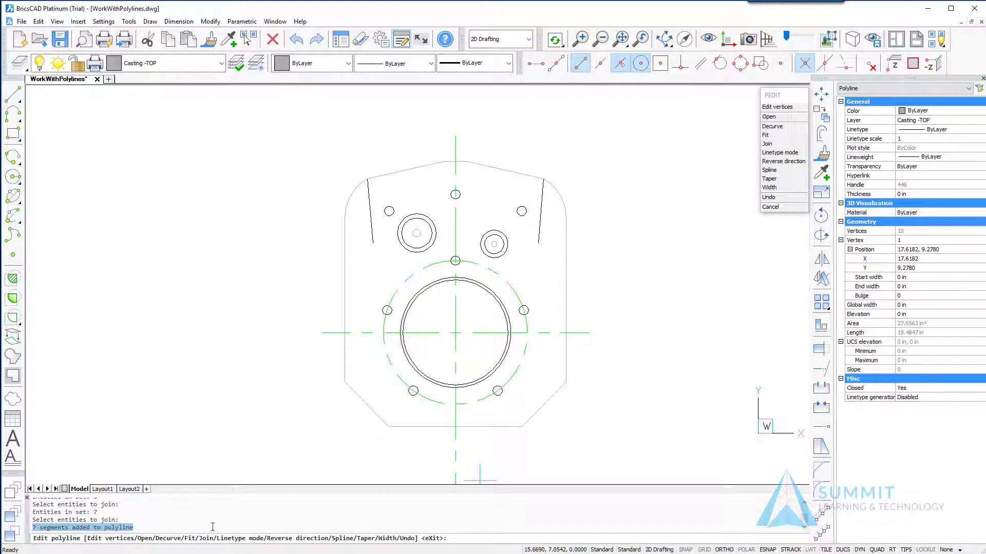
left_click(226, 505)
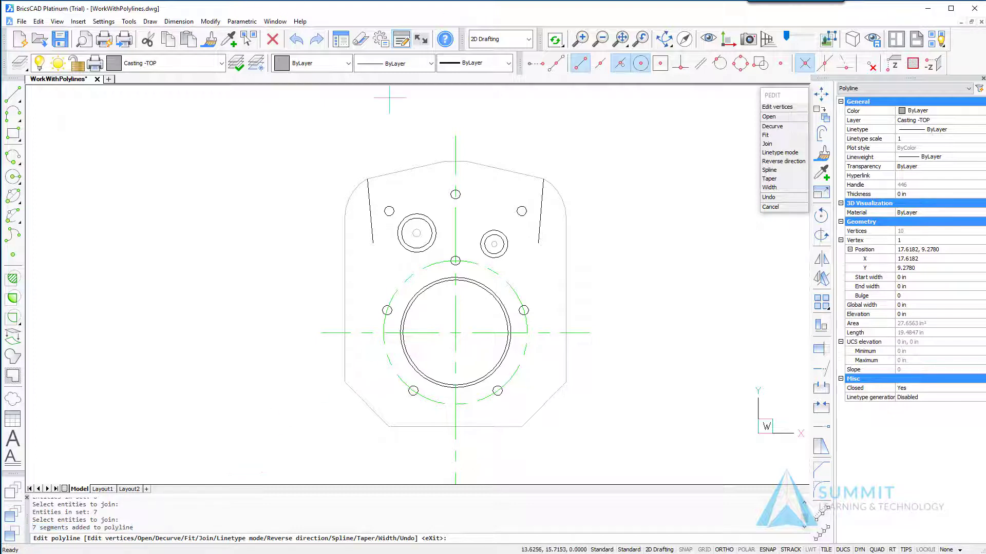
key("Escape")
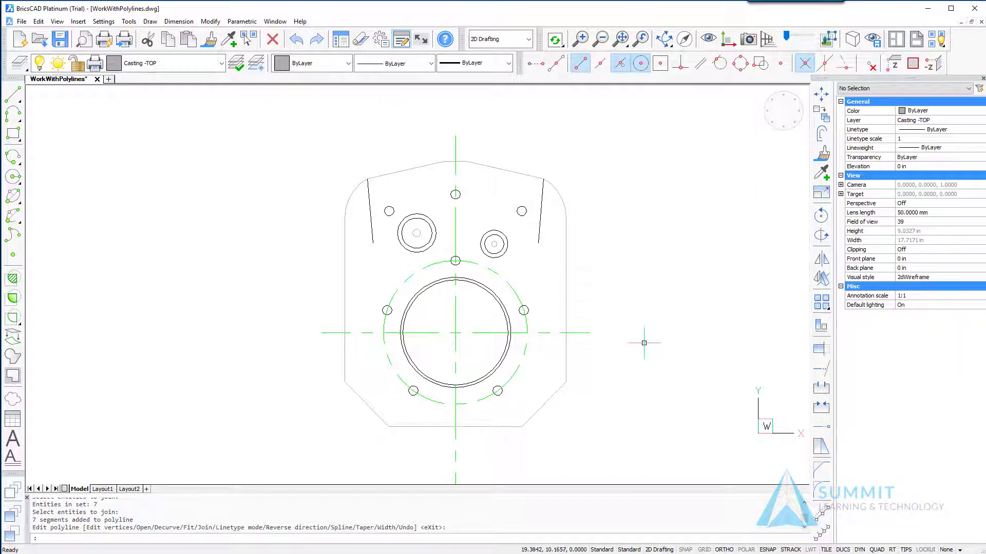
left_click(500, 168, "ctrl")
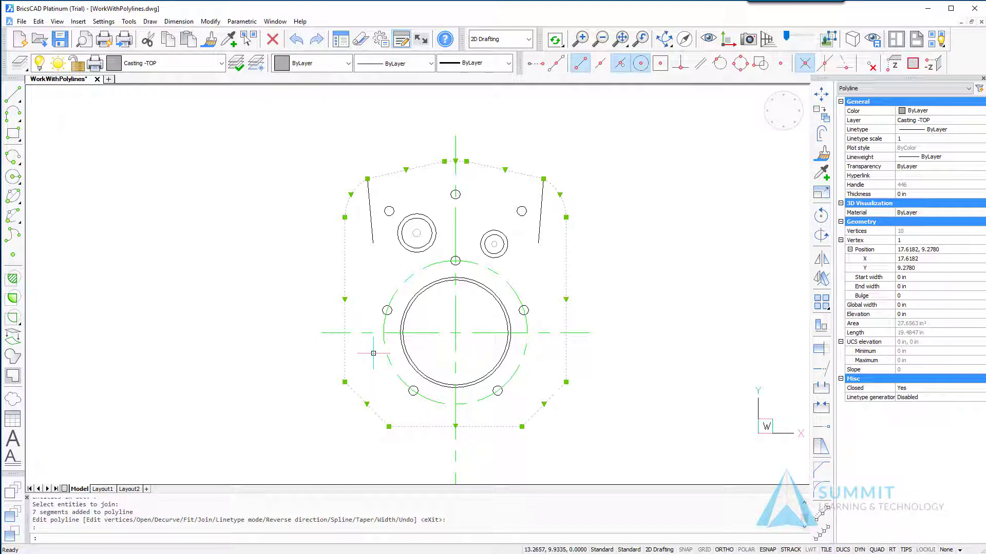
key("Escape")
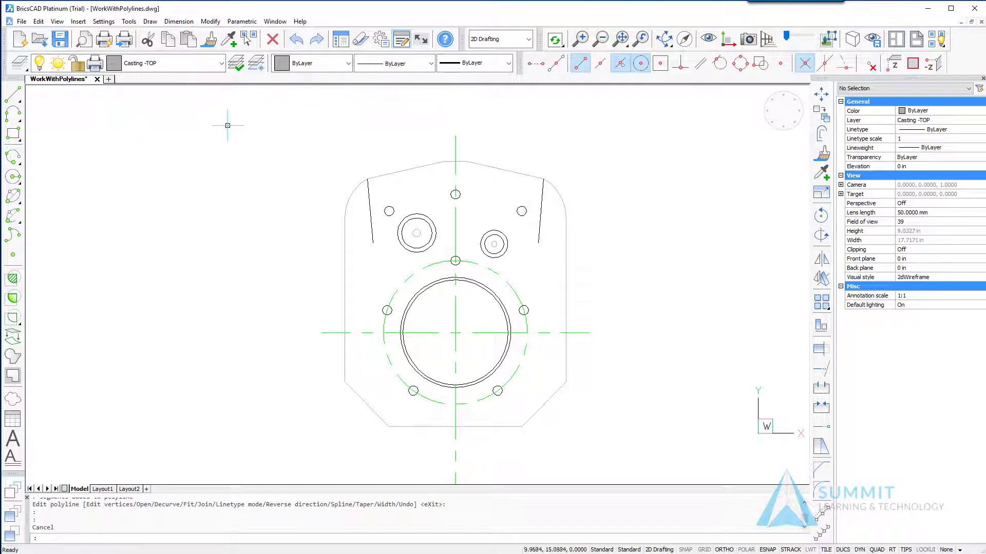
- Switch the current layer to Machining - TOP from the Layer dropdown
left_click(221, 64)
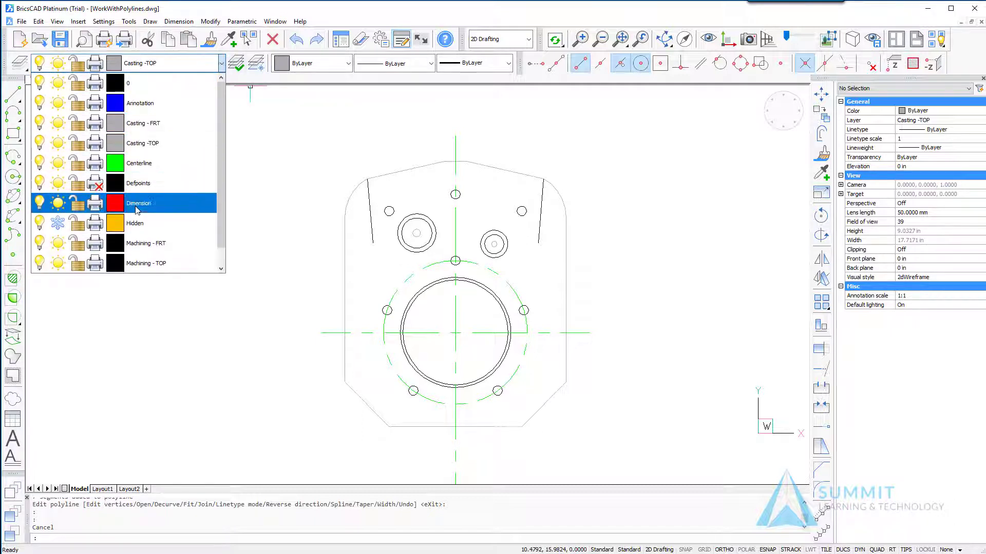
left_click(145, 245)
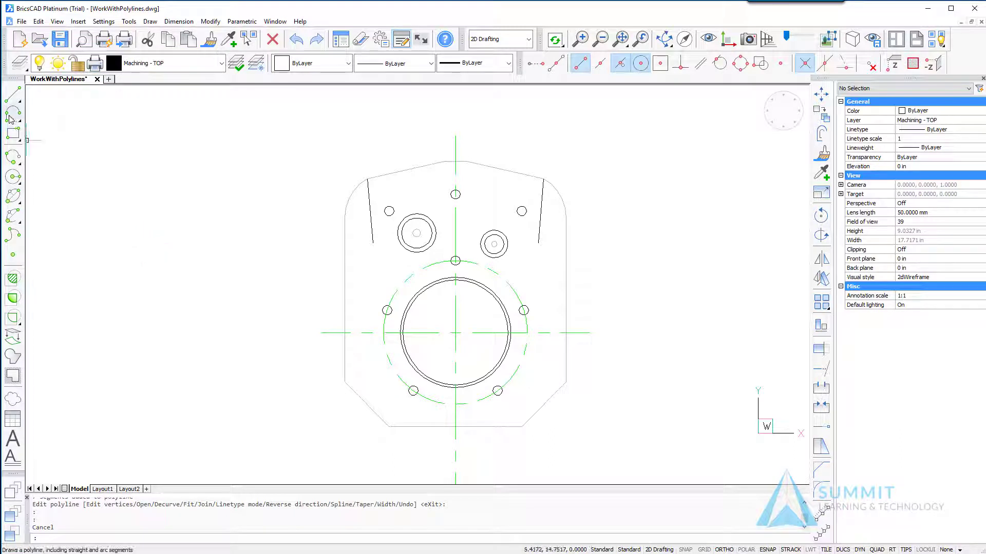
- Start a polyline at the left slanted line's end, going perpendicular down to the horizontal centreline
mouse_move(10, 119)
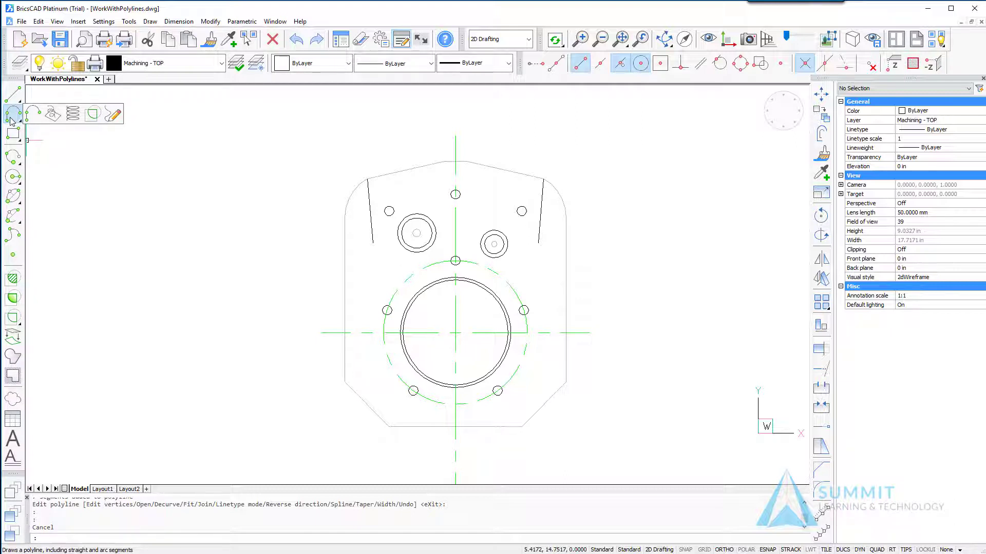
left_click(10, 120)
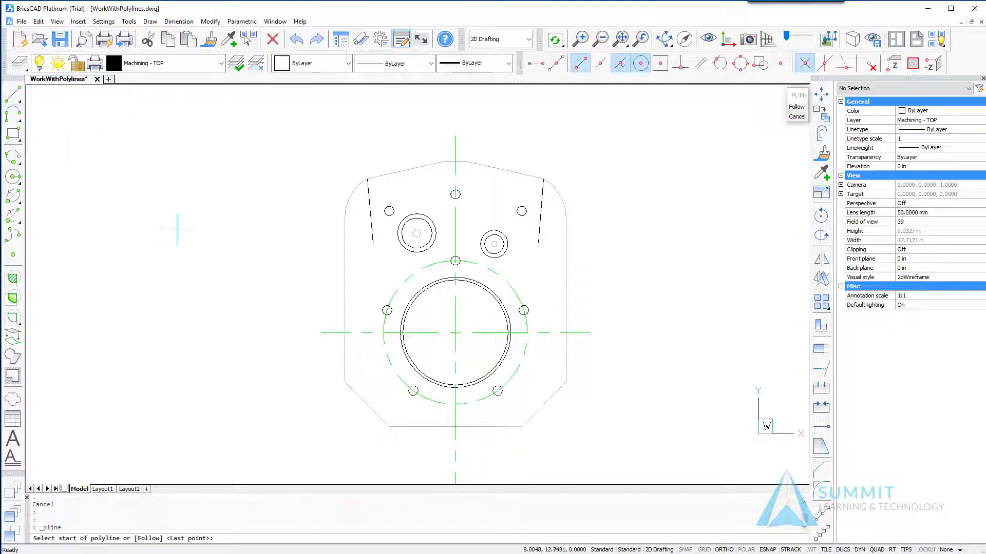
left_click(373, 242)
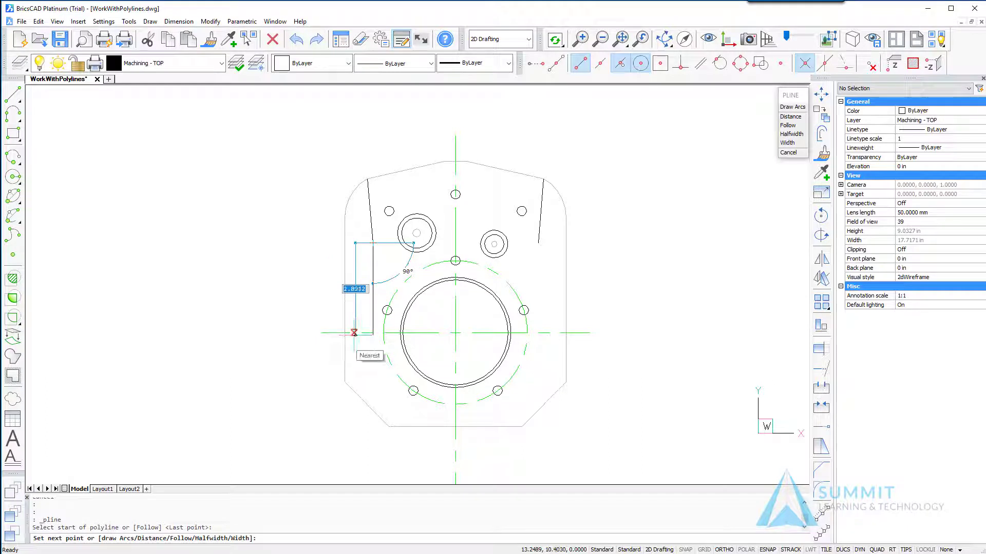
right_click(358, 352, "shift")
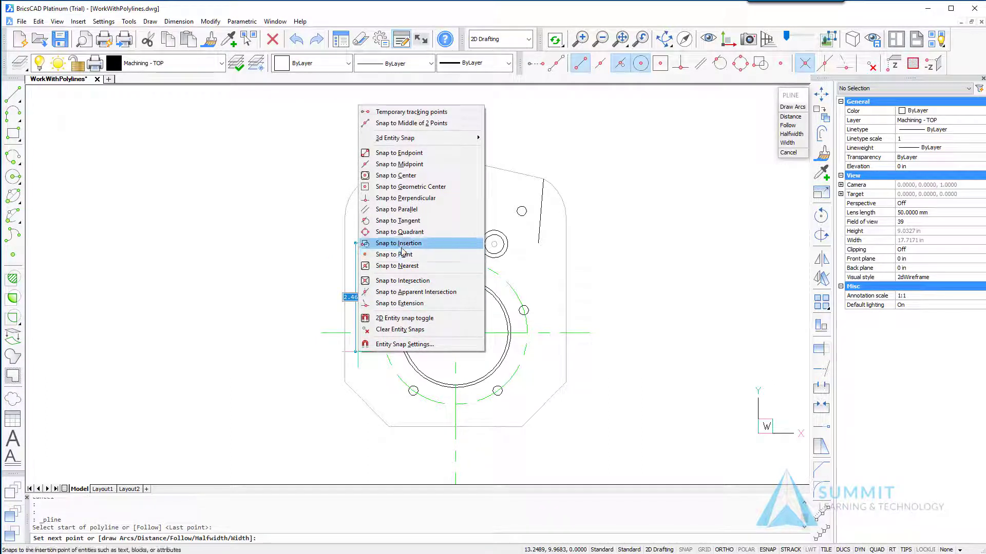
left_click(405, 199)
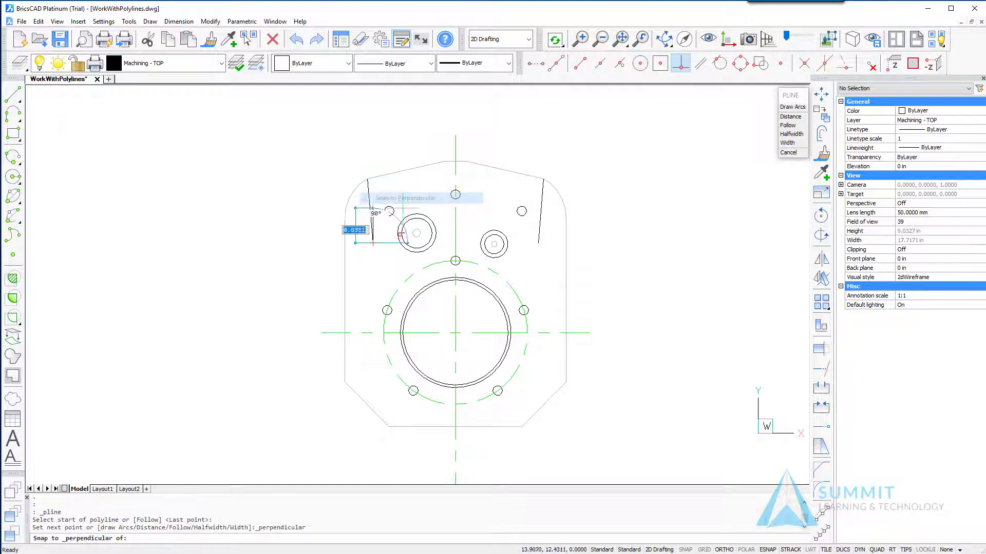
left_click(355, 332)
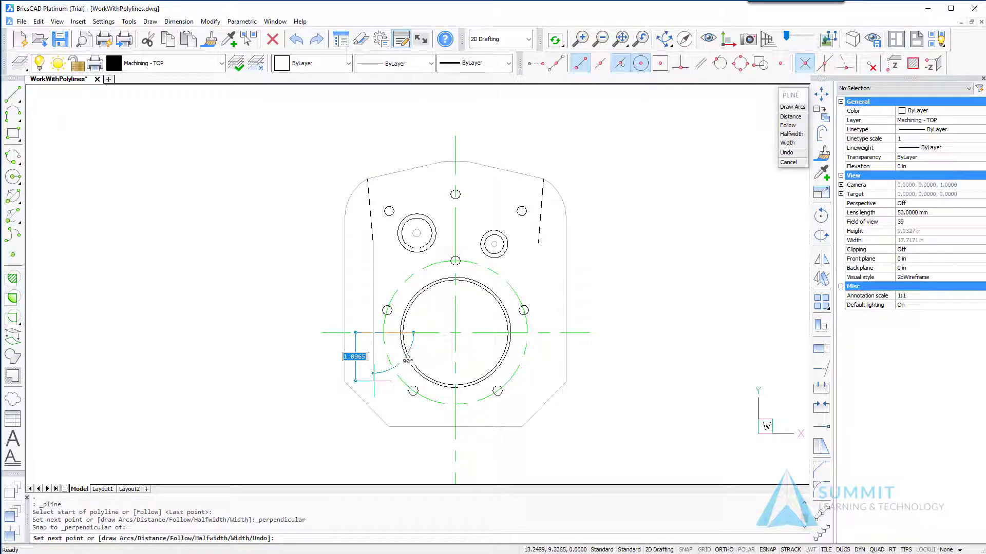
- Arc under the bore to the right intersection, then line up to the right slanted line's end
left_click(790, 108)
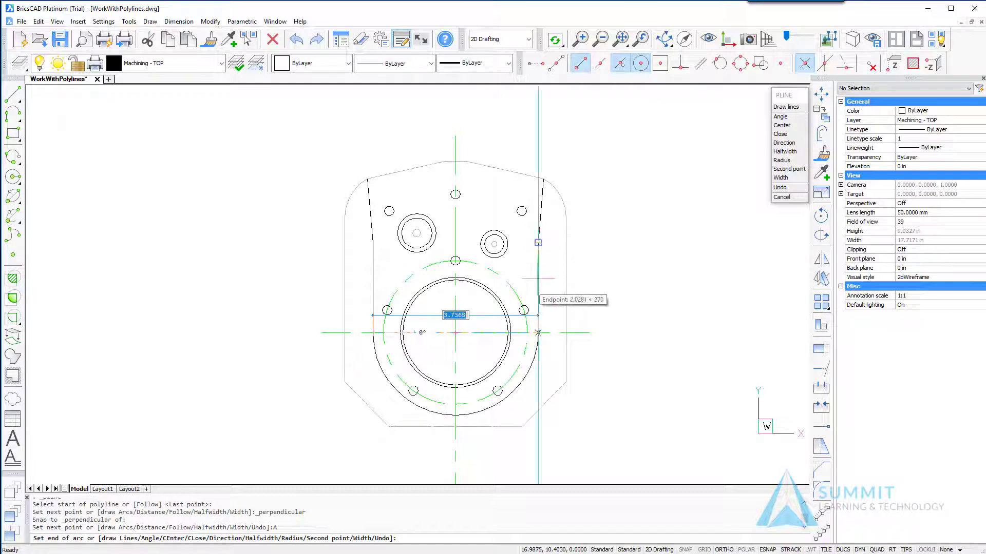
left_click(537, 332)
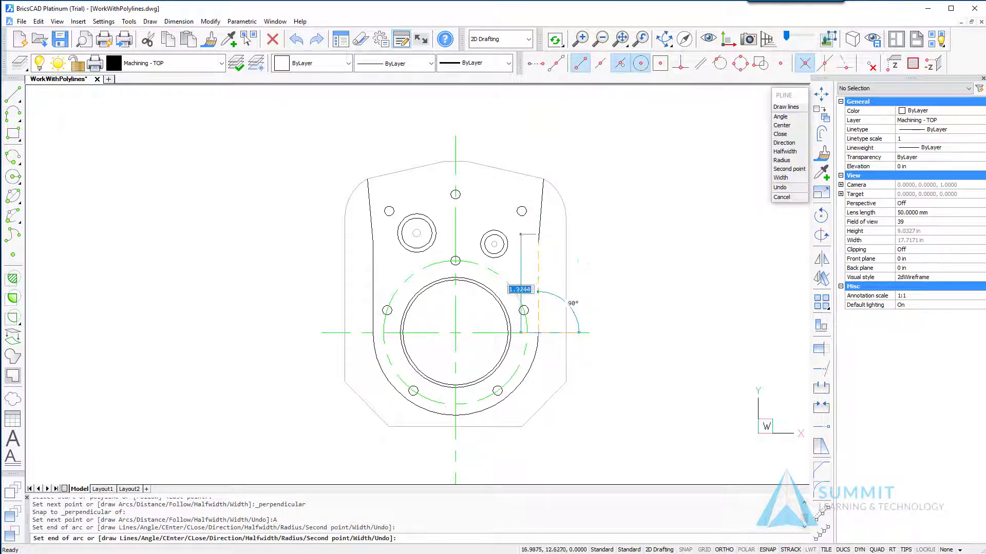
type("L")
key("Return")
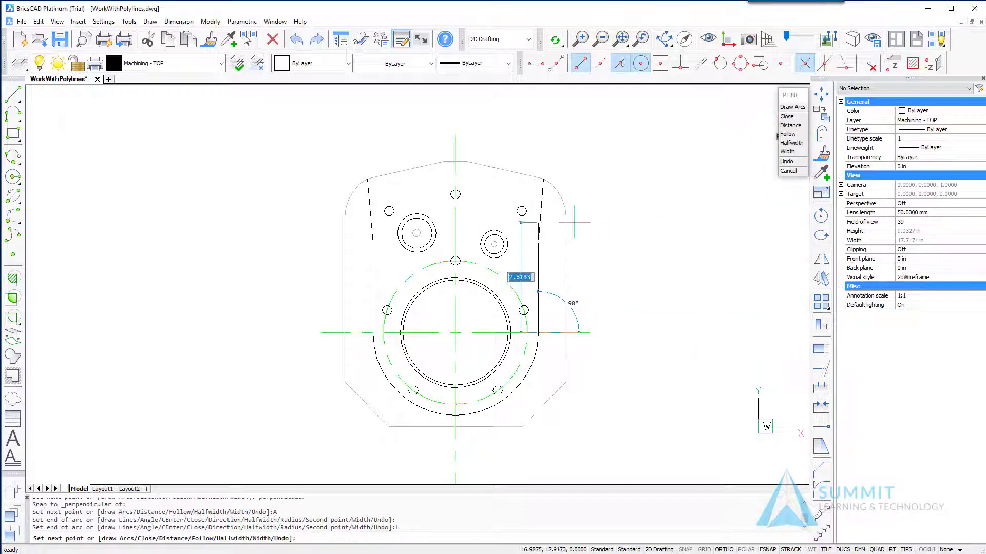
left_click(538, 249)
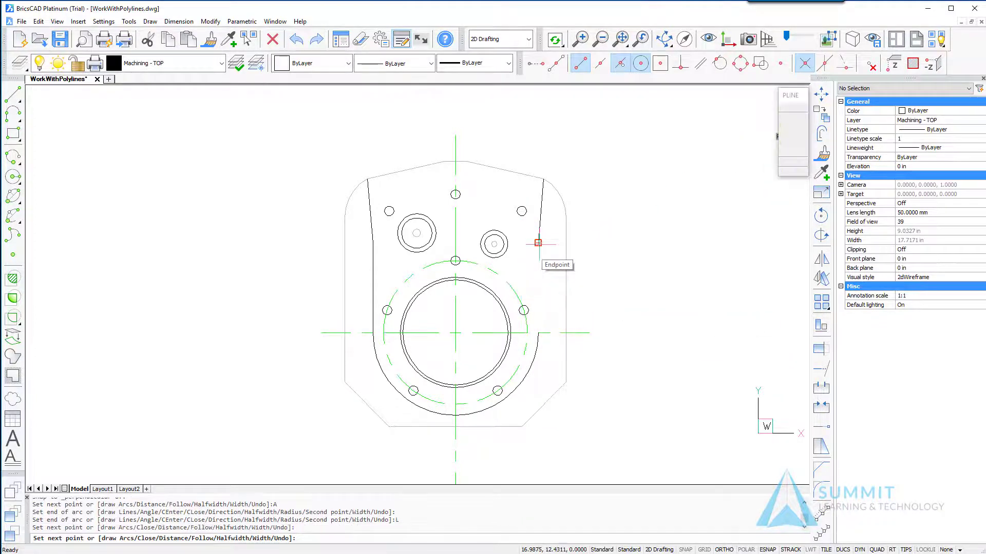
key("Return")
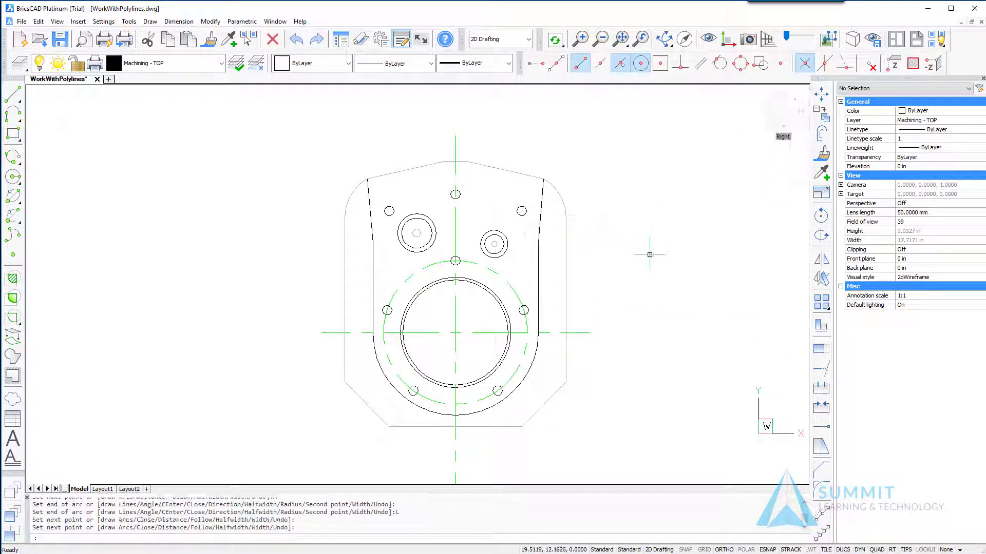
type("pedit")
key("Return")
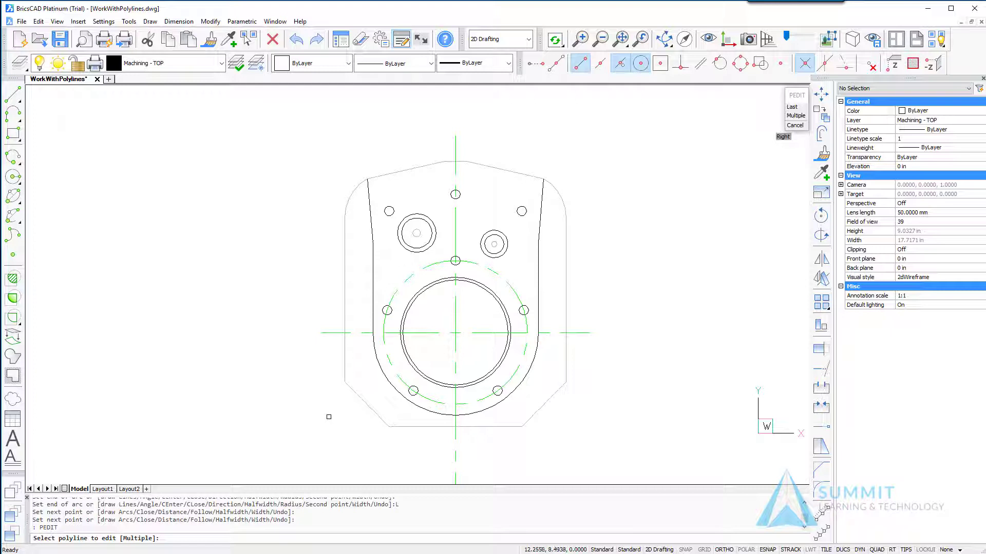
- With PEDIT Multiple, window-select the top-view pieces, convert them to polylines, and join with default fuzz
key("Return")
key("Return")
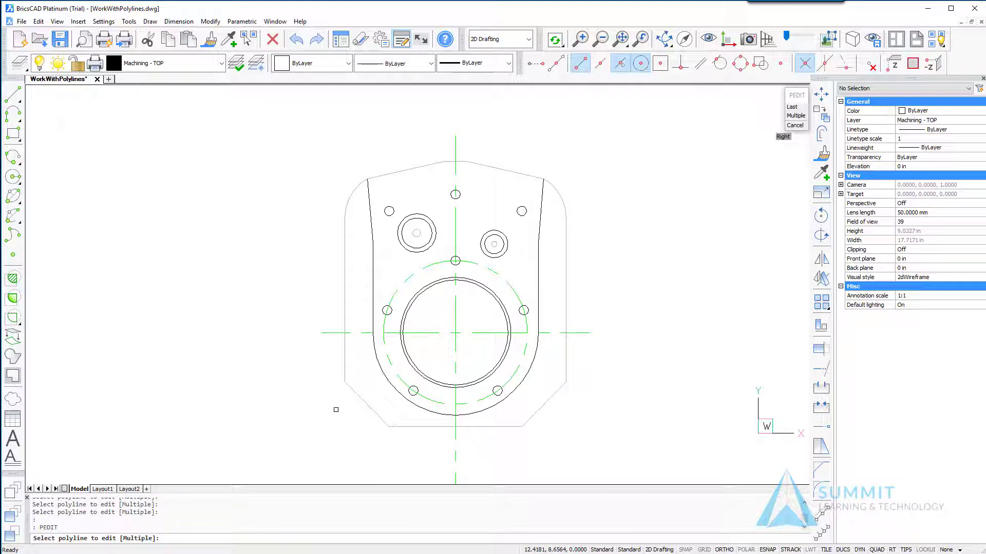
left_click(796, 116)
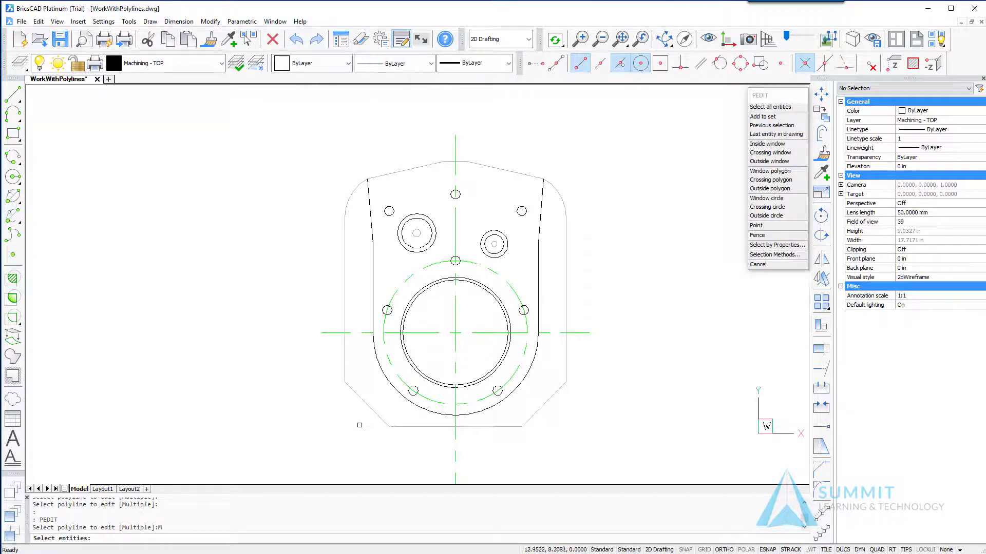
left_click(354, 416)
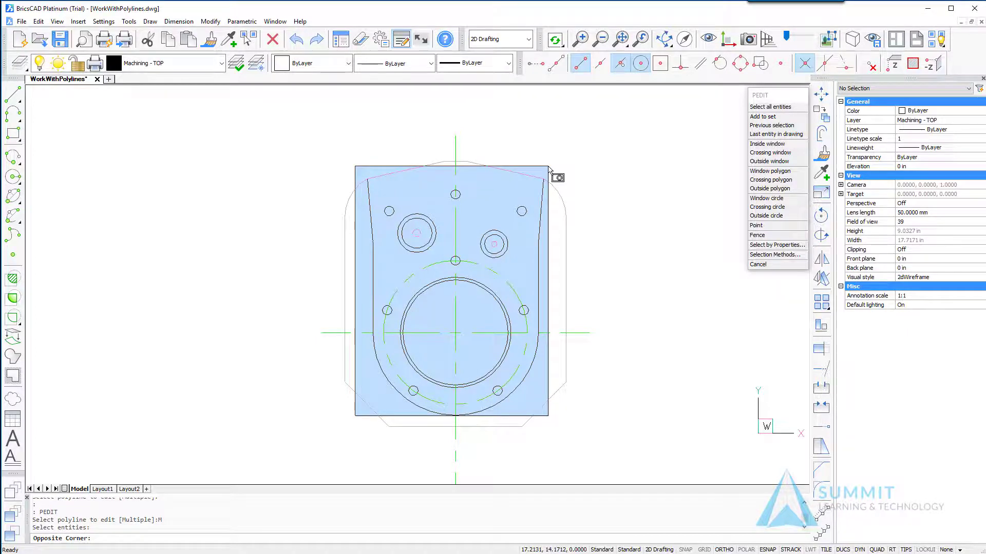
left_click(549, 167)
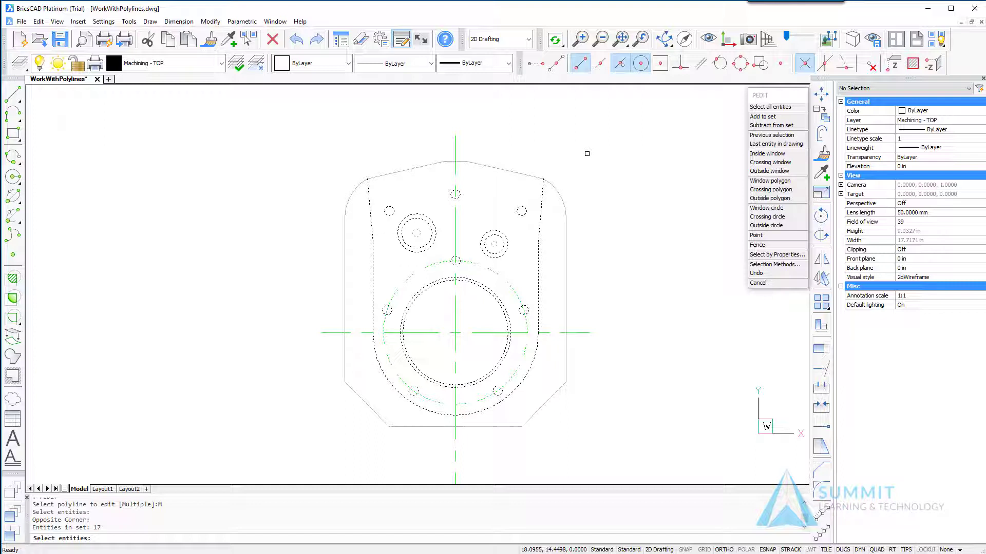
right_click(641, 271)
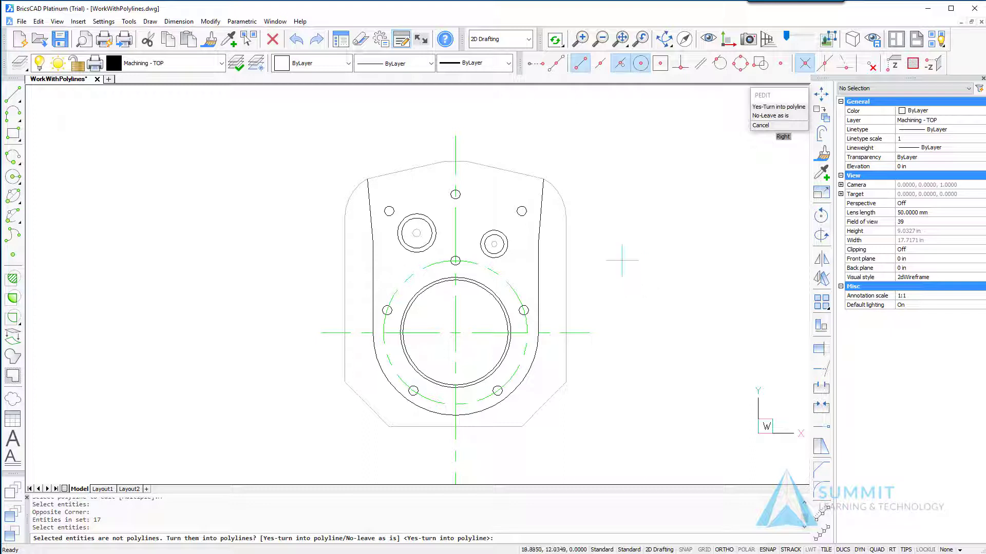
left_click(777, 110)
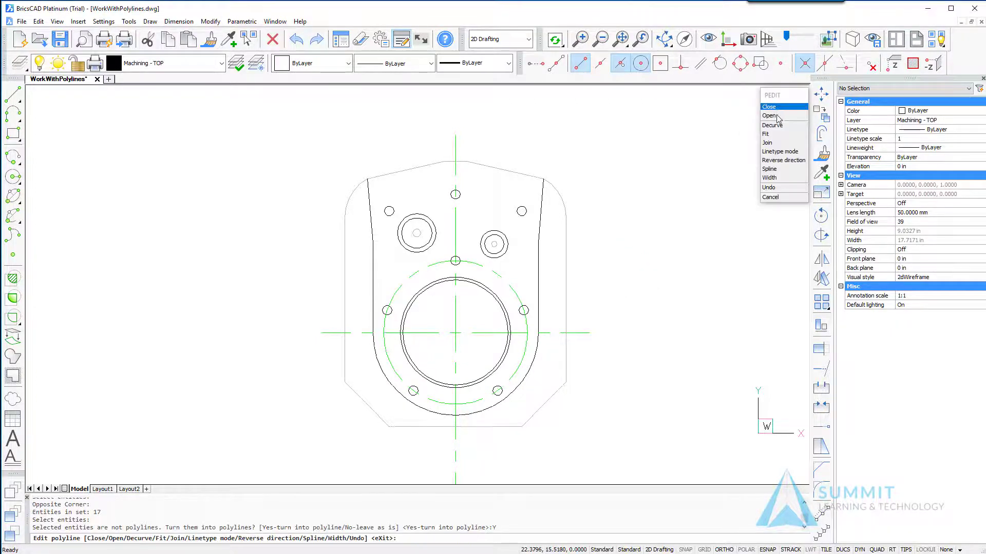
left_click(777, 143)
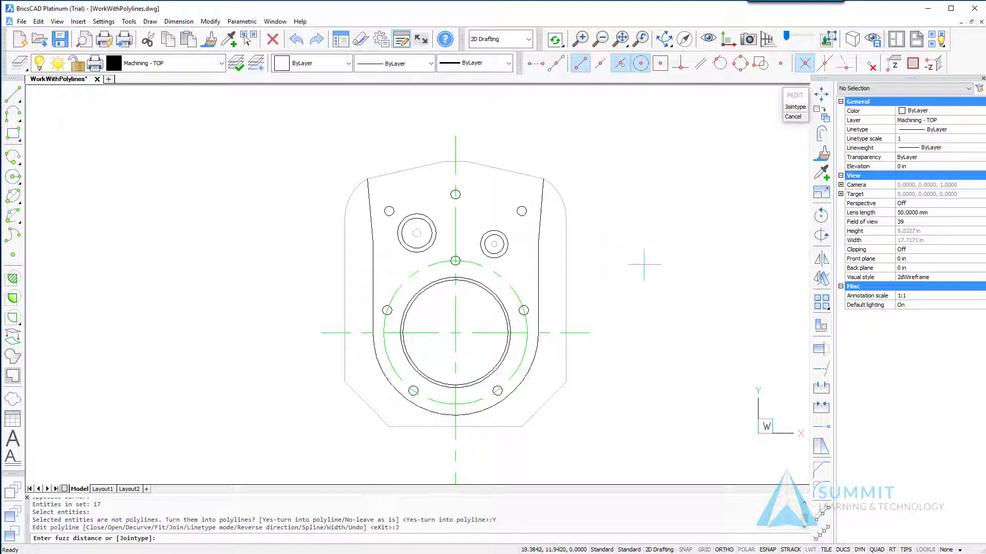
key("Return")
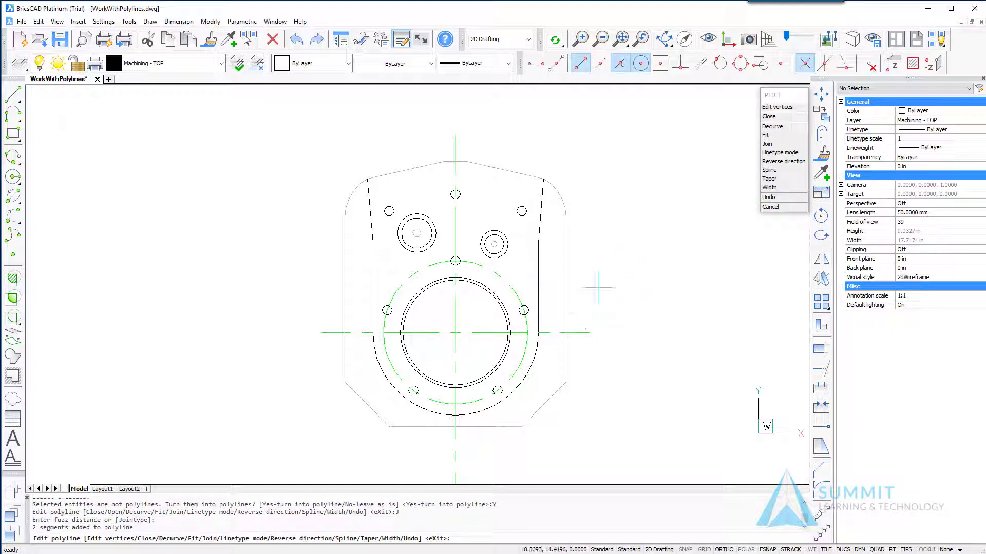
key("Return")
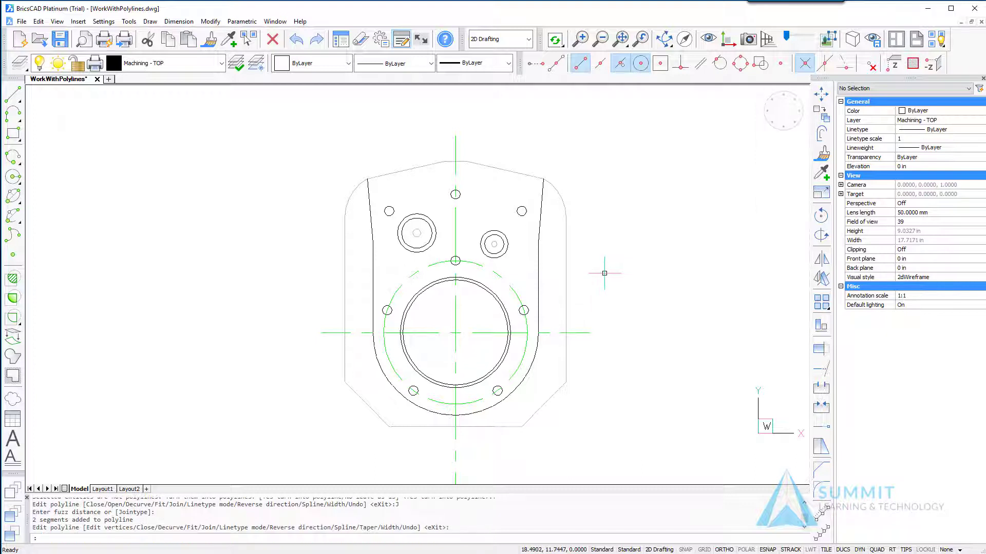
- Set the joined outline polyline's global width to .1 in the Properties panel
left_click(374, 261)
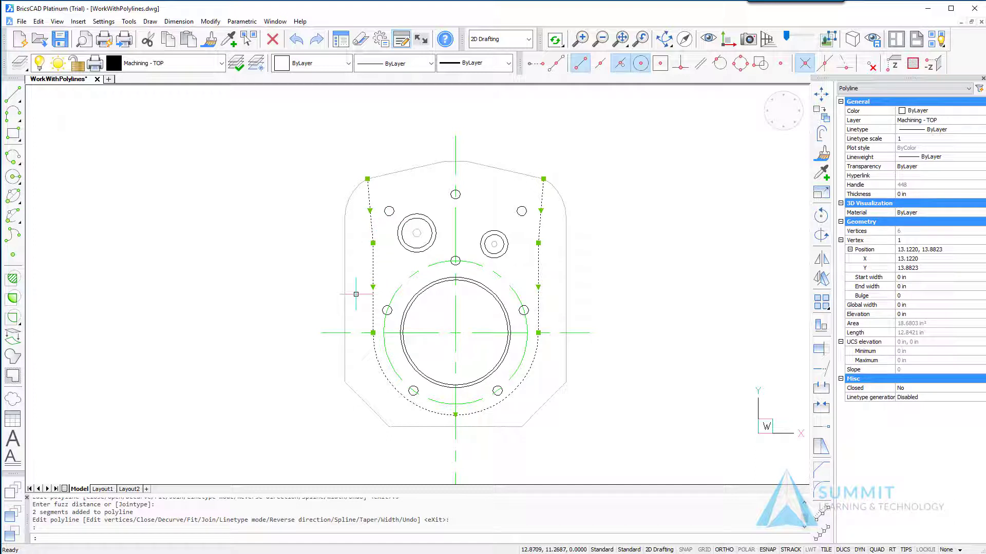
left_click(904, 306)
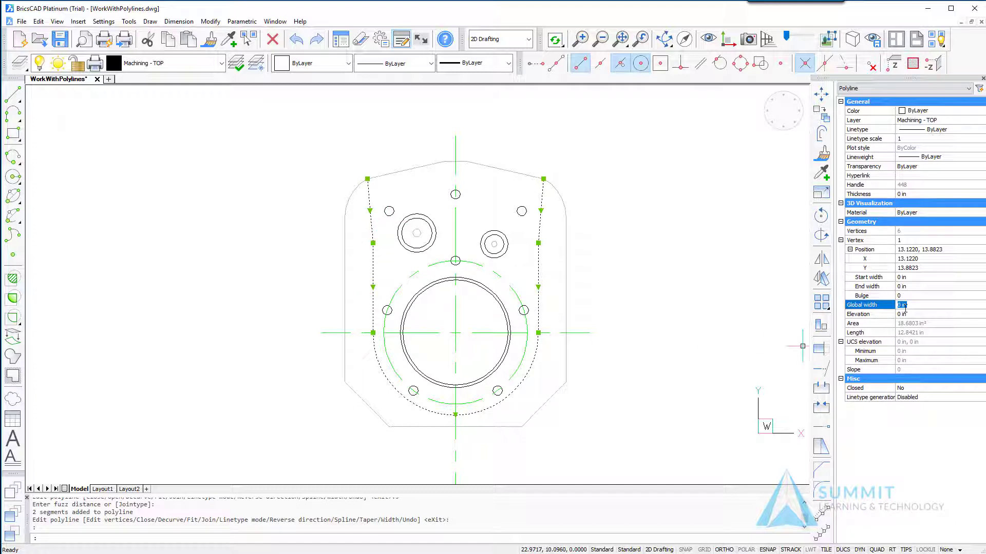
key("BackSpace")
left_click(923, 305)
type(".1")
key("Return")
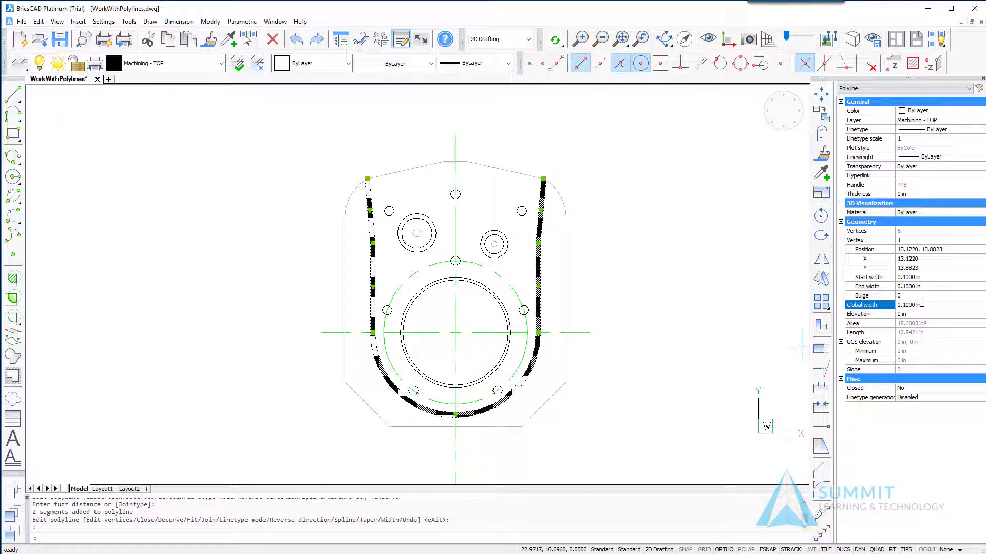
key("Up")
key("Escape")
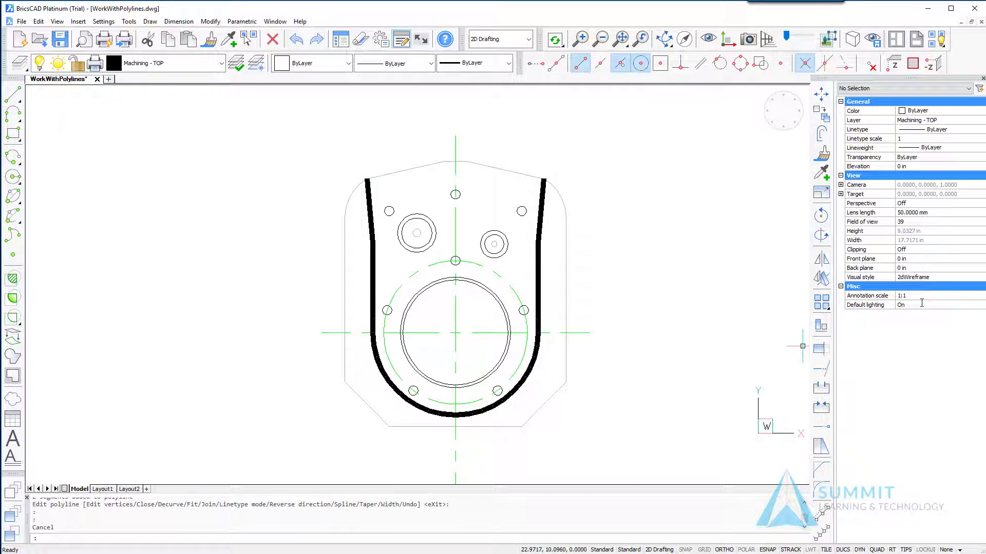
left_click(372, 278)
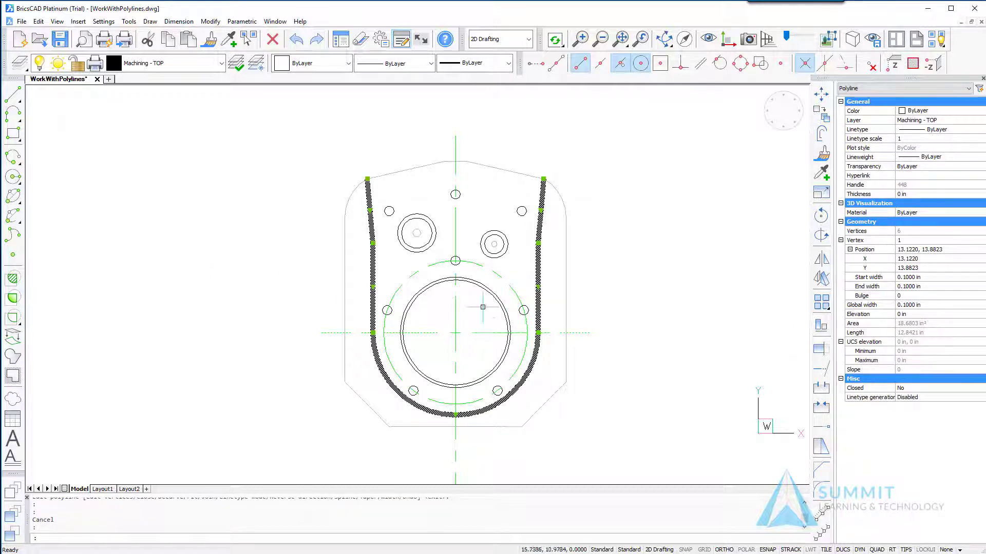
left_click(955, 241)
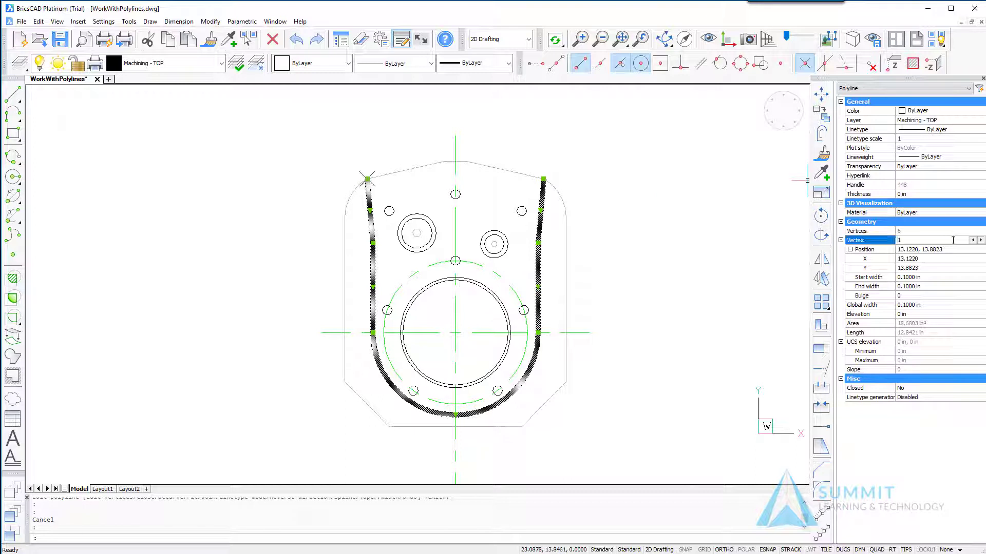
left_click(980, 241)
left_click(980, 240)
left_click(981, 240)
left_click(980, 241)
left_click(972, 240)
left_click(972, 241)
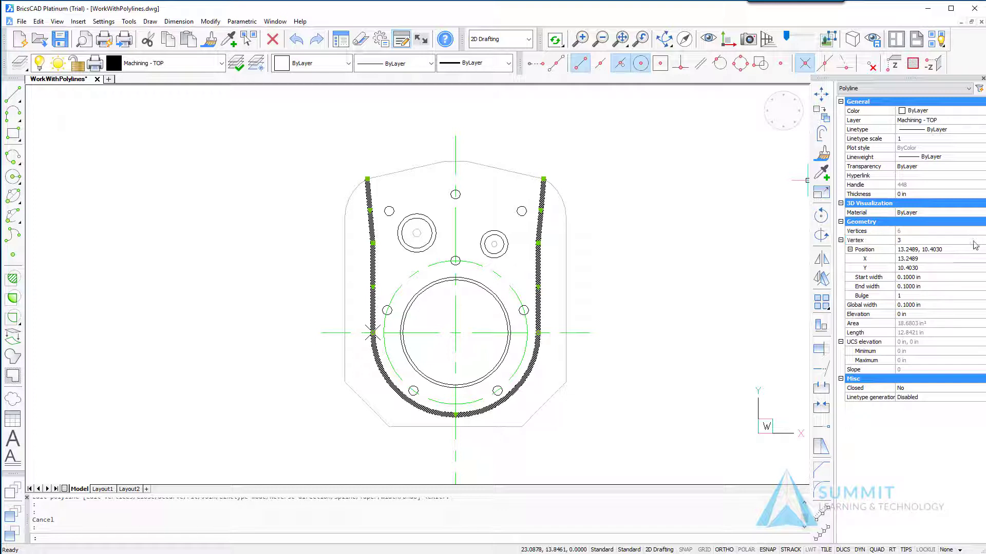
key("Escape")
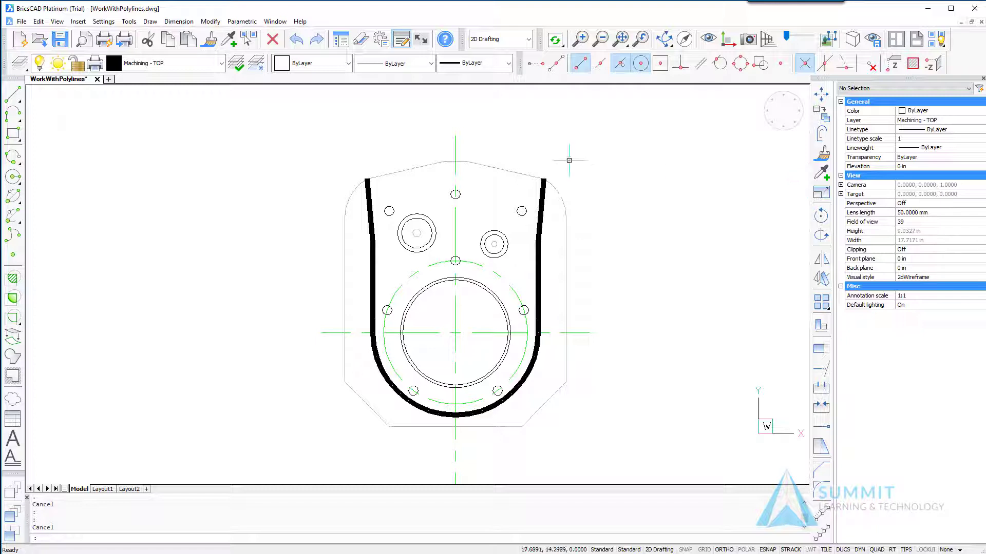
- Turn off Ortho and entity snaps, and make Annotation the current layer
scroll(638, 314, "down", 4)
scroll(636, 288, "up", 4)
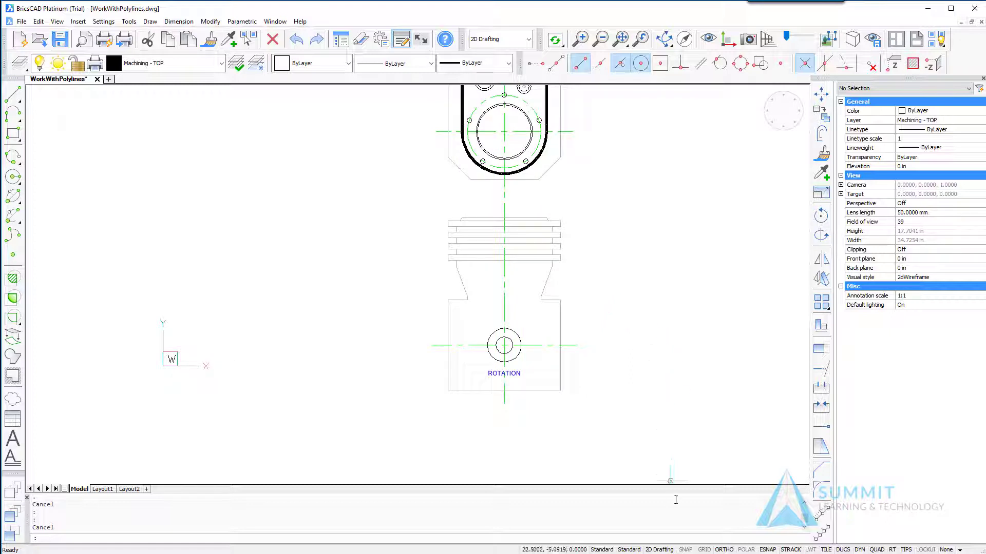
left_click(724, 550)
left_click(767, 550)
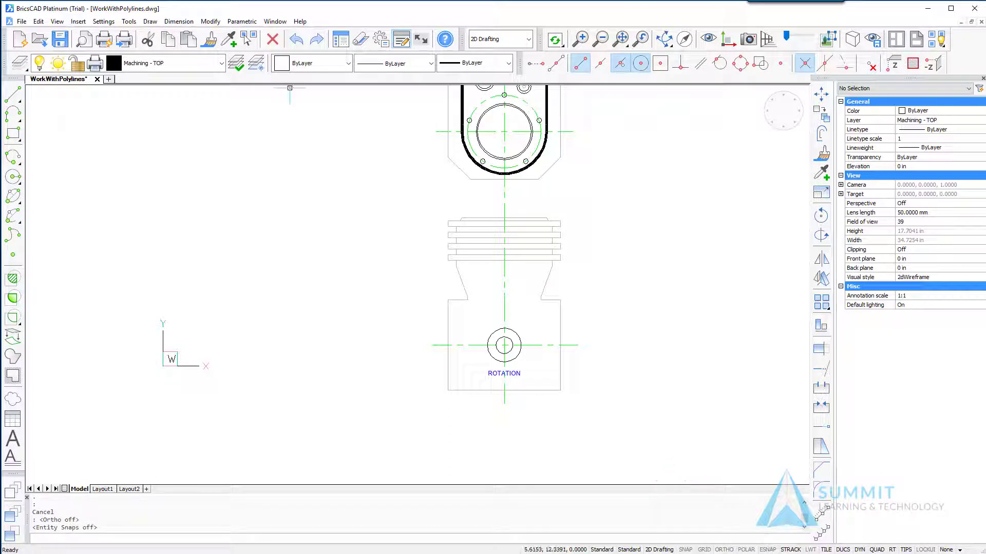
left_click(221, 63)
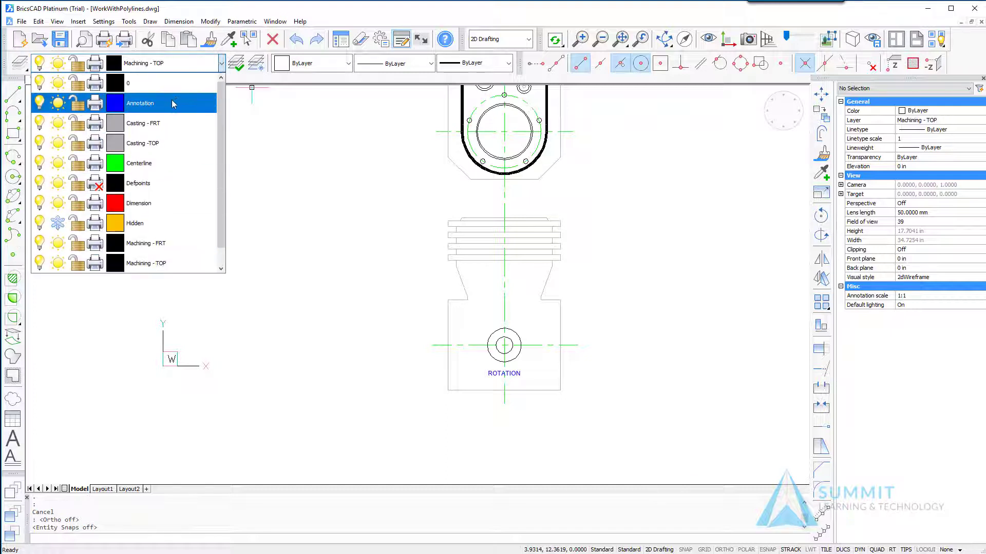
left_click(173, 103)
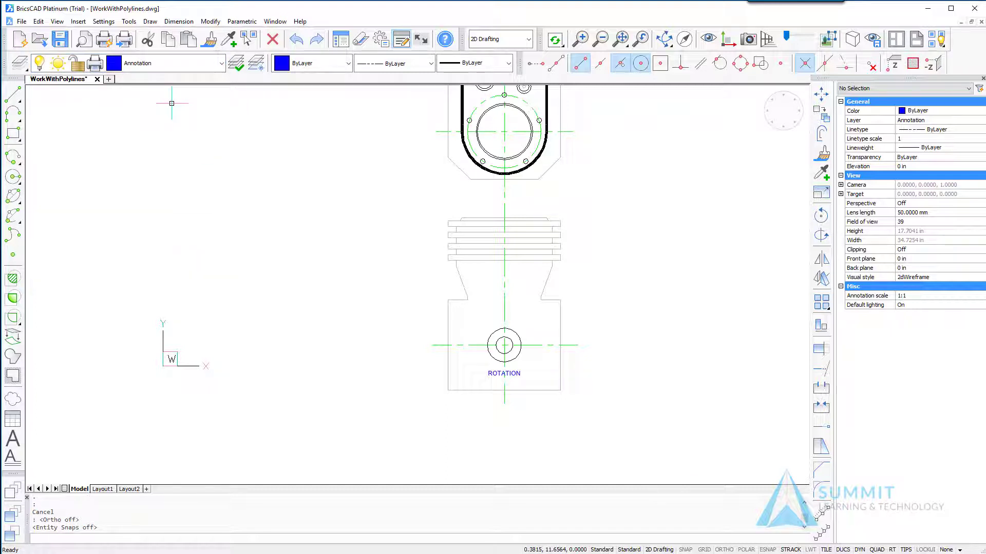
- Undo the last action and start a polyline just left of the circle above ROTATION
key("ctrl+z")
left_click(13, 113)
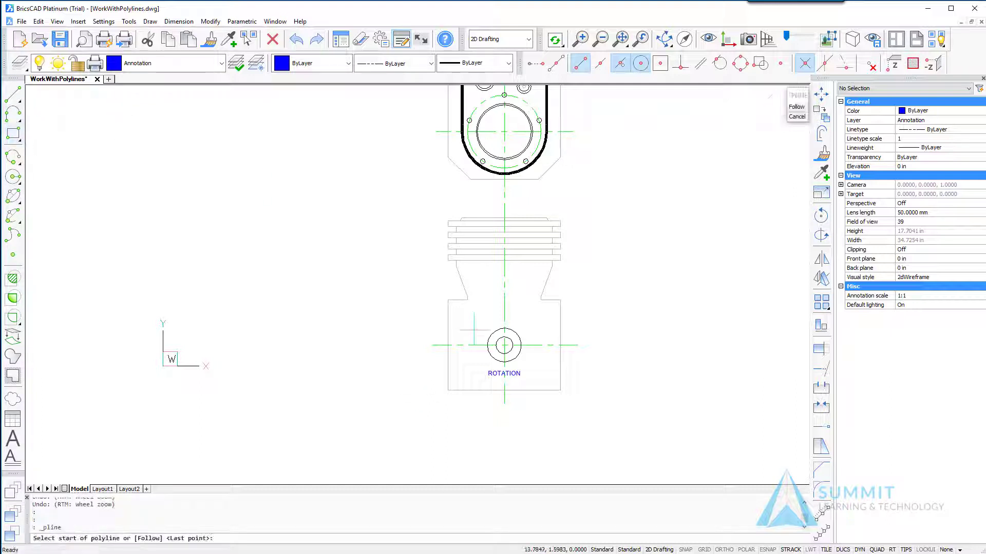
scroll(484, 331, "up", 2)
scroll(484, 331, "up", 1)
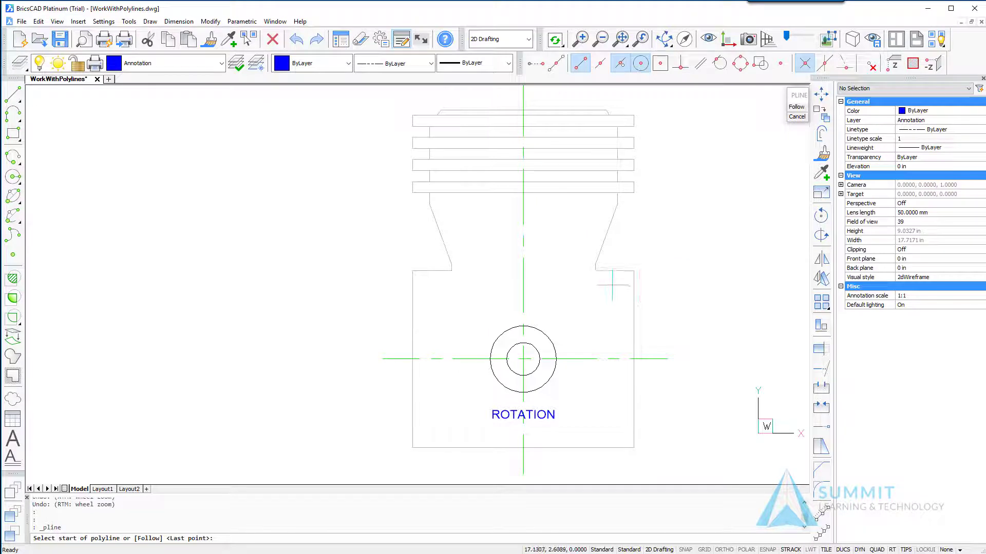
left_click(470, 333)
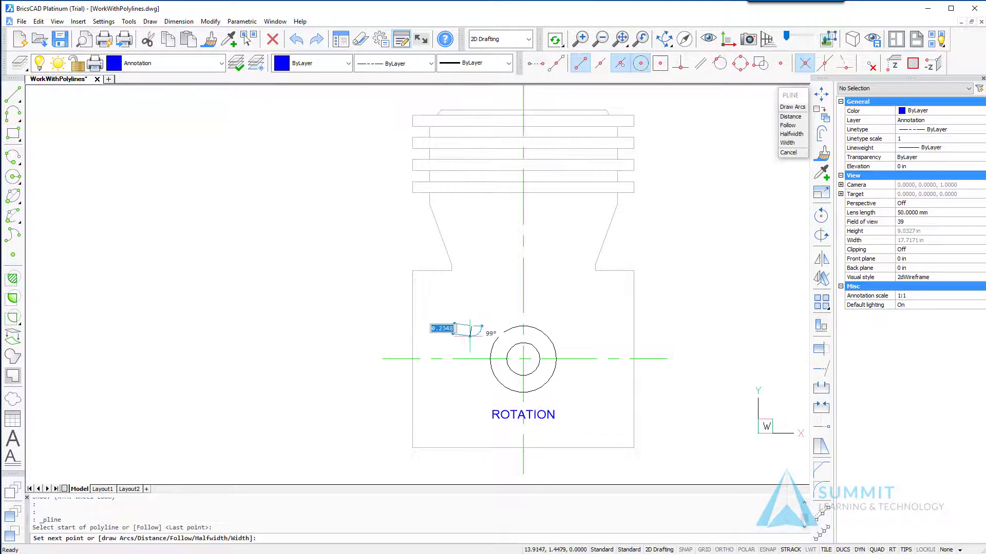
- Set the polyline width to .0625 at both ends and draw a vertical stroke perpendicular to the centerline
left_click(793, 147)
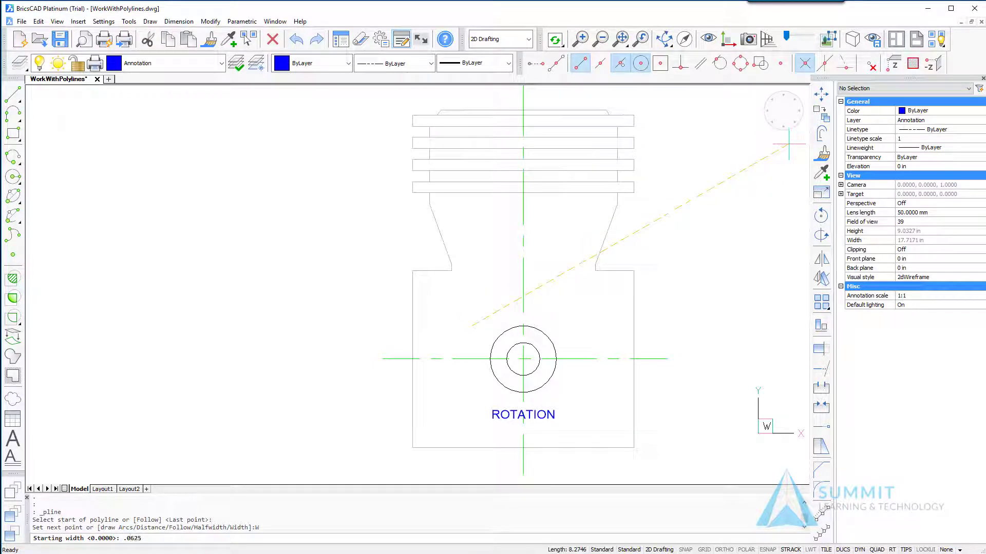
type(".0625")
key("Return")
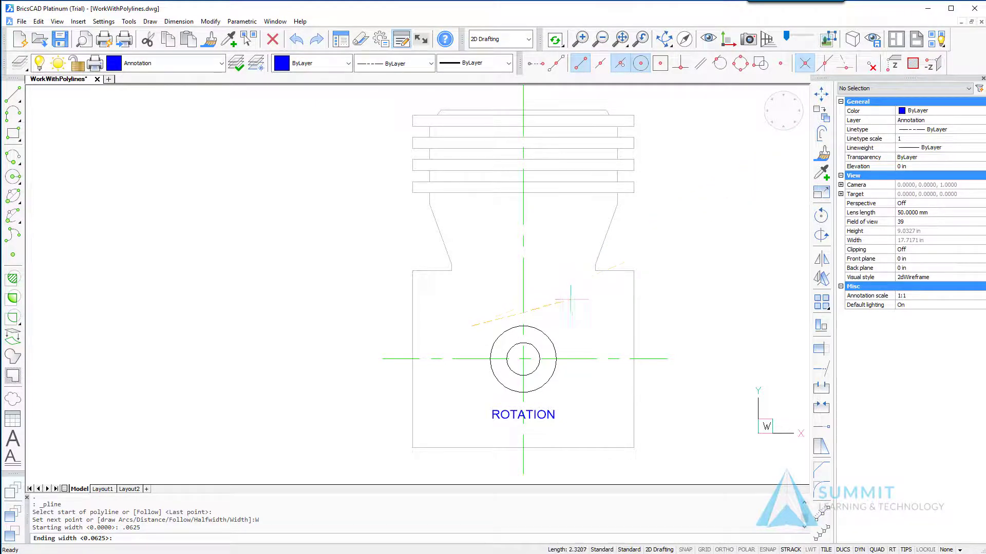
key("Return")
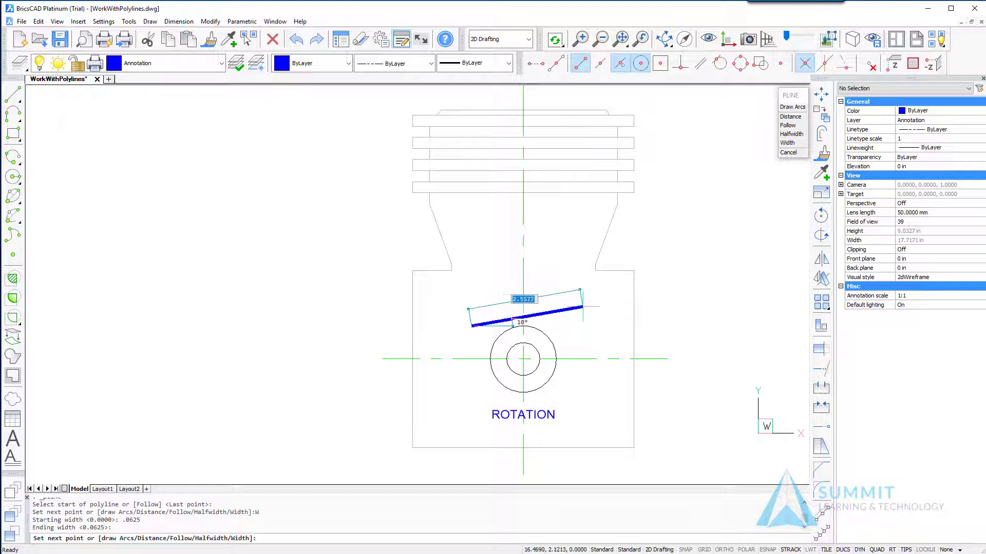
right_click(471, 368, "shift")
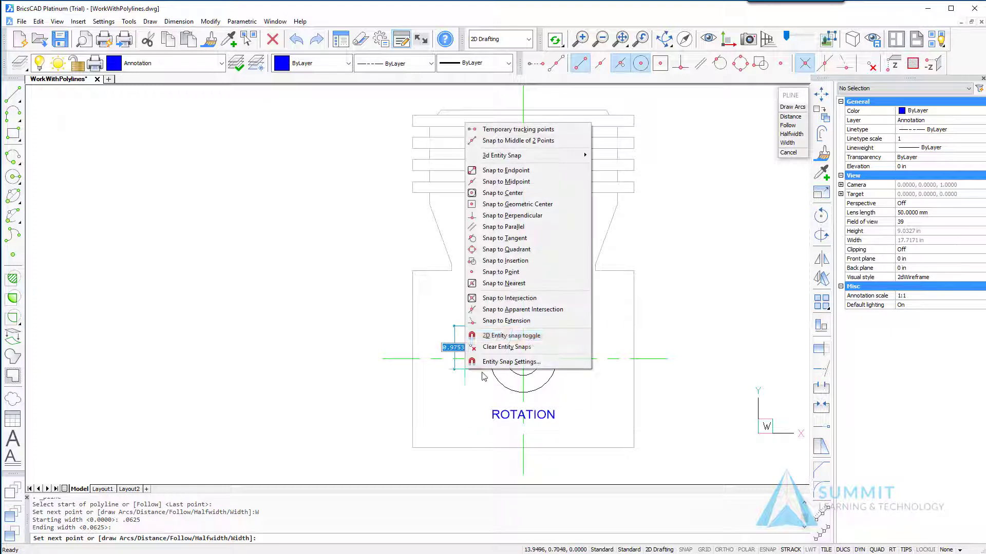
left_click(513, 215)
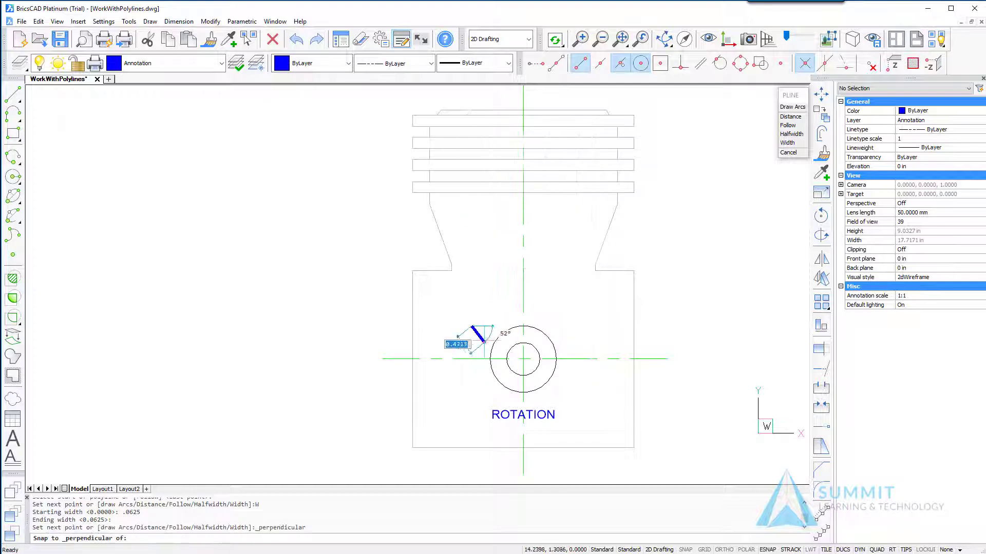
left_click(472, 359)
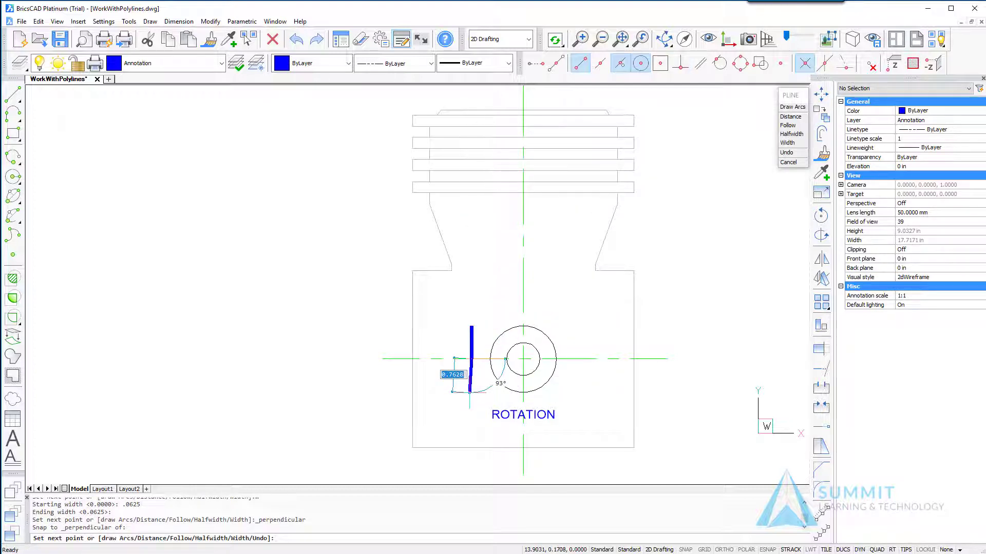
- Add an arc segment ending beneath the bore using Perpendicular and Nearest snaps, then resume line mode
left_click(799, 109)
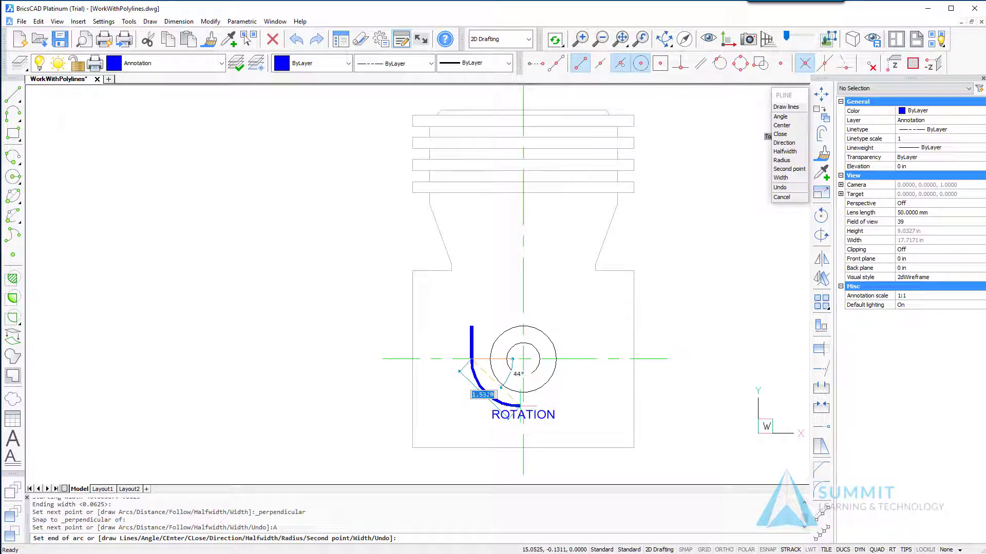
right_click(519, 358, "shift")
left_click(567, 252)
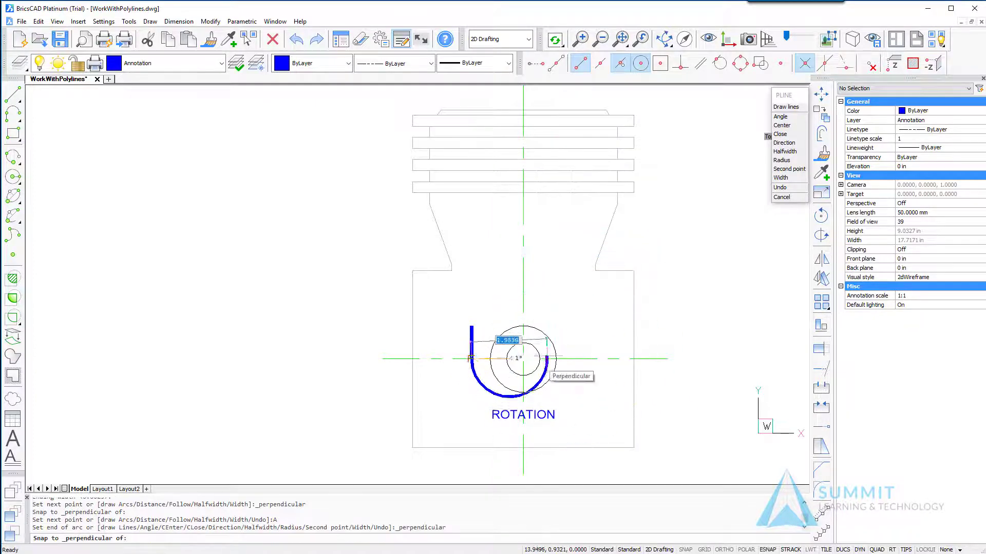
right_click(525, 403, "shift")
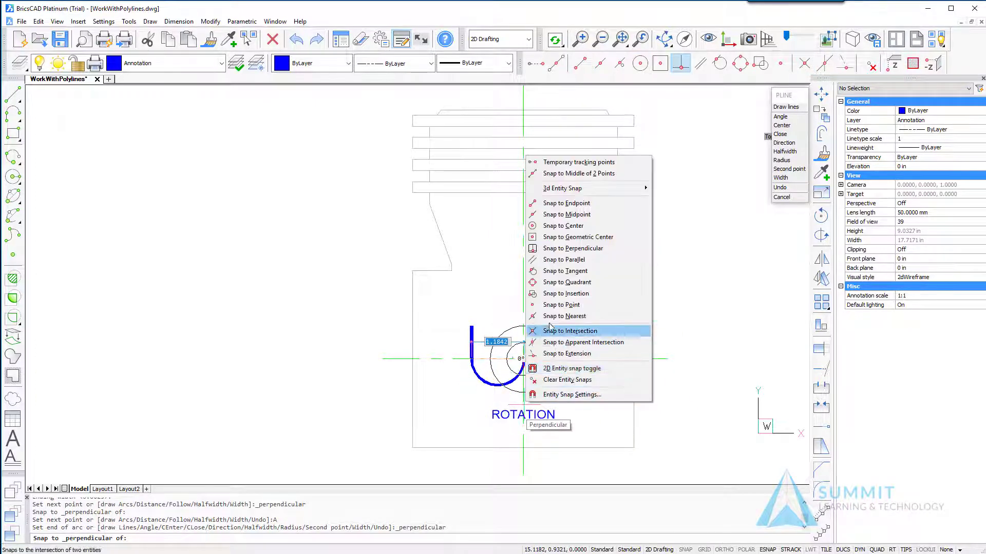
left_click(559, 316)
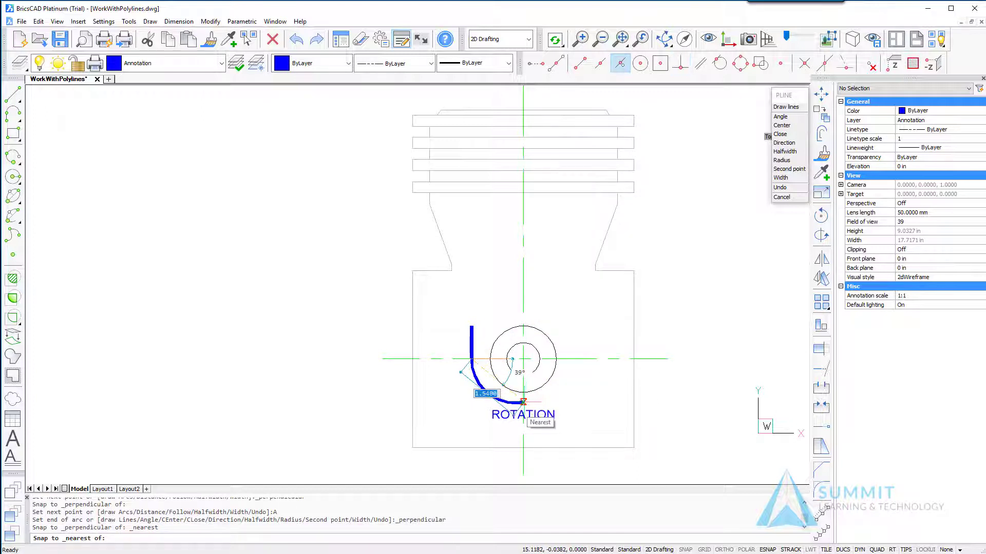
left_click(523, 401)
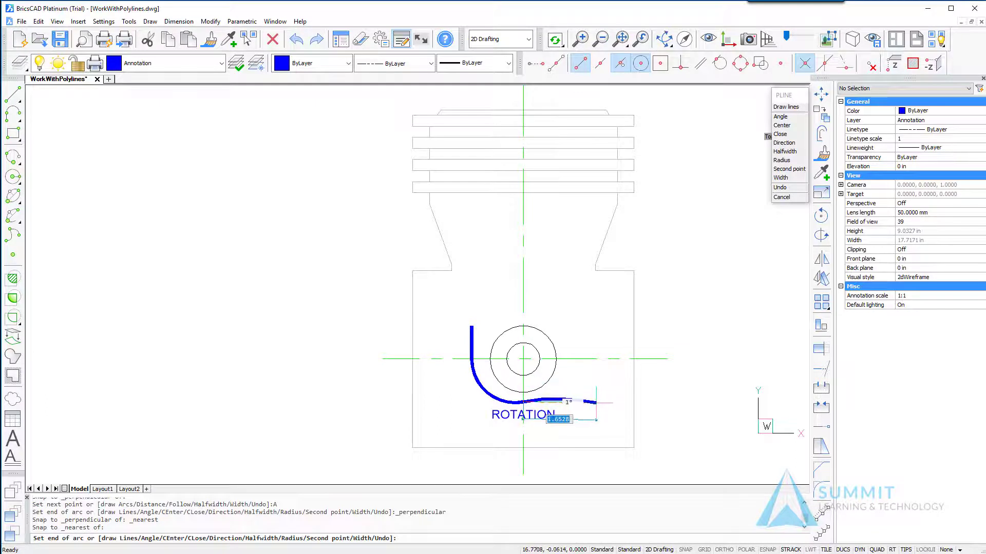
left_click(788, 107)
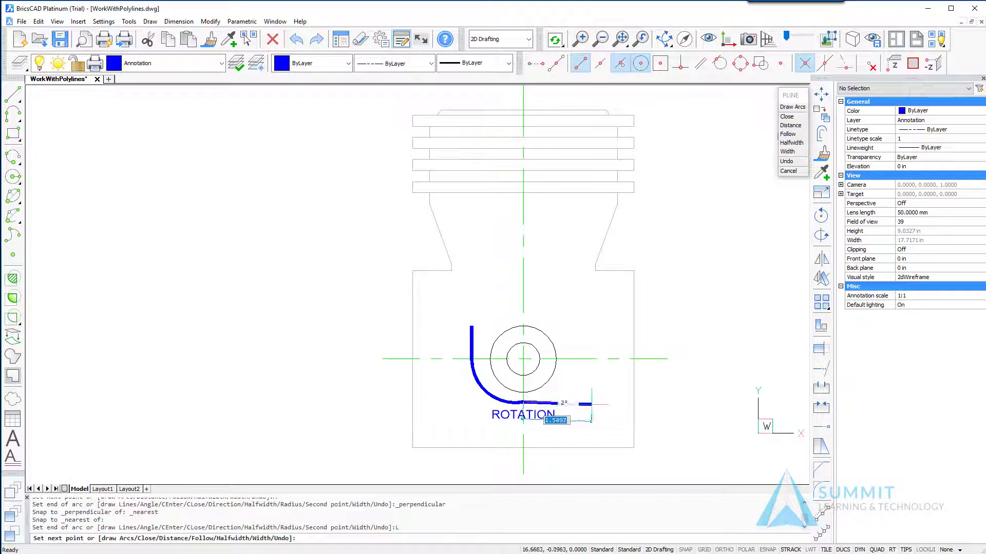
- Draw a right-pointing arrowhead segment tapering from 0.3 to 0 width and end the polyline
left_click(791, 152)
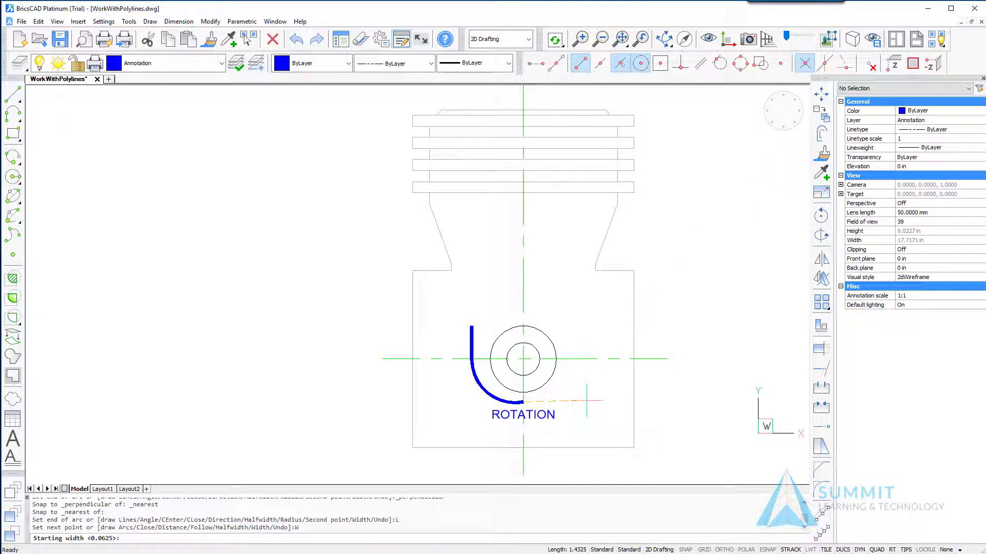
type(".3")
key("Return")
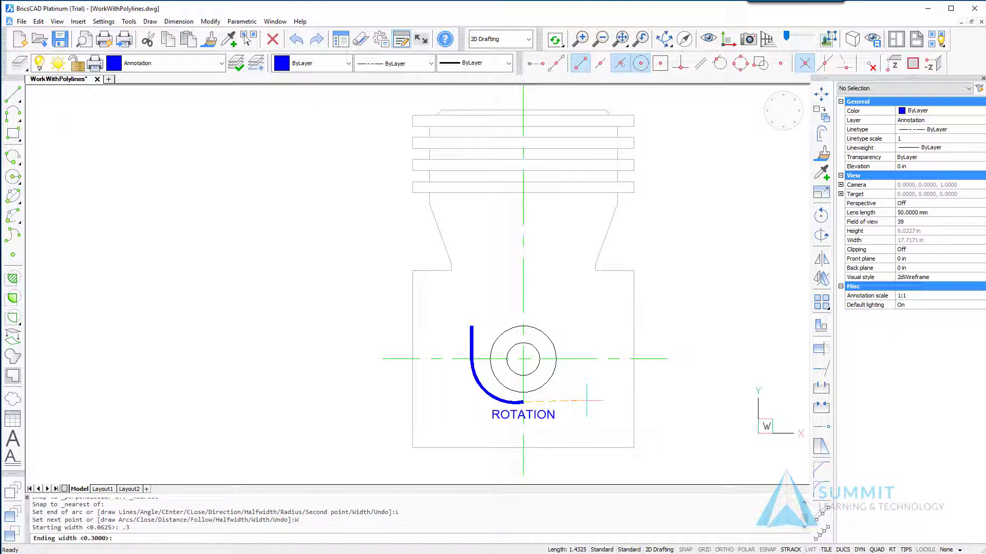
key("Return")
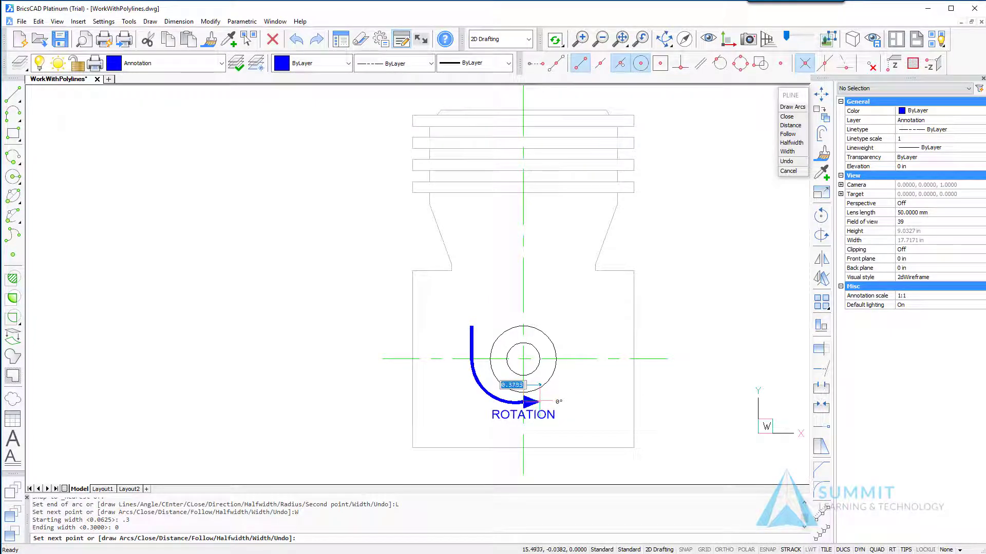
left_click(539, 401)
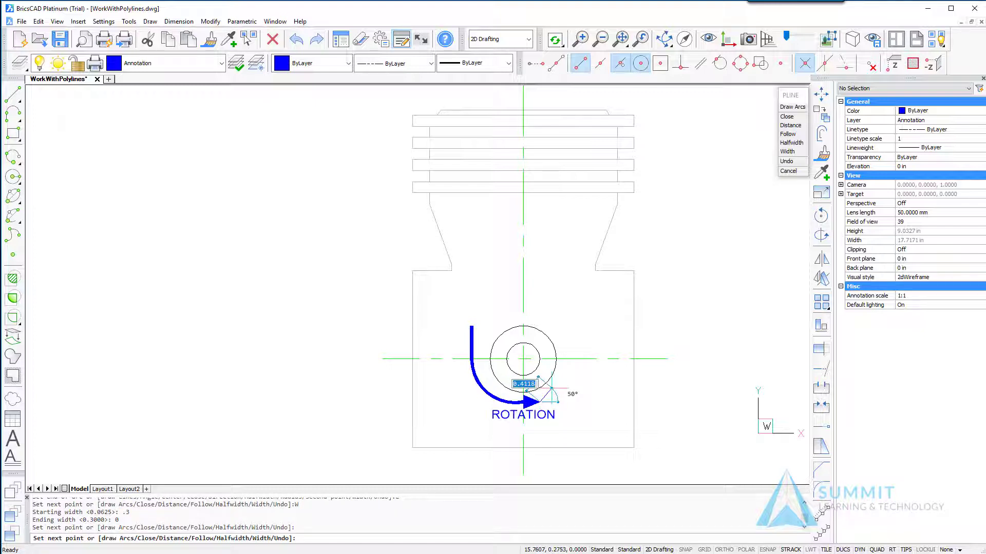
key("Return")
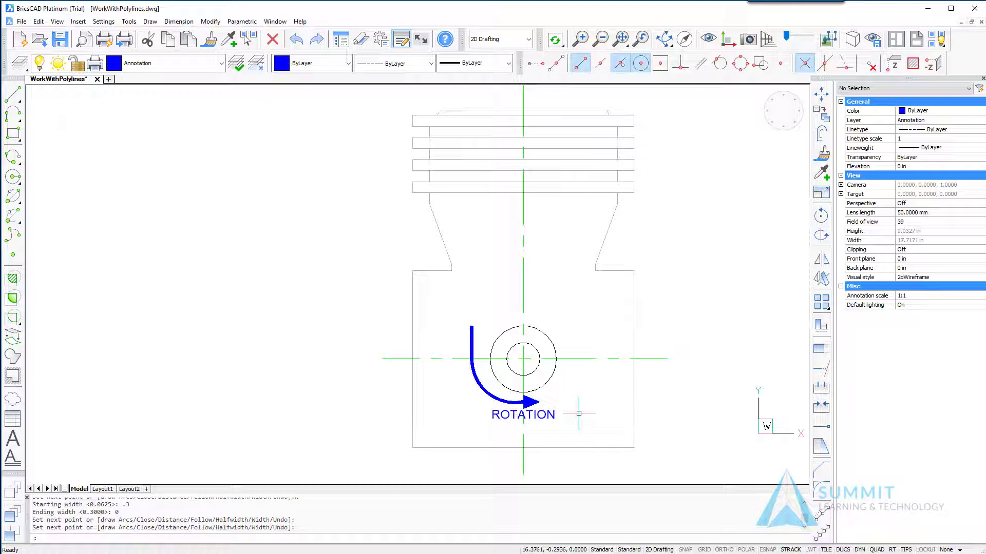
- Fillet every vertex of the side-view outline polyline using a 0.094 radius
left_click(821, 489)
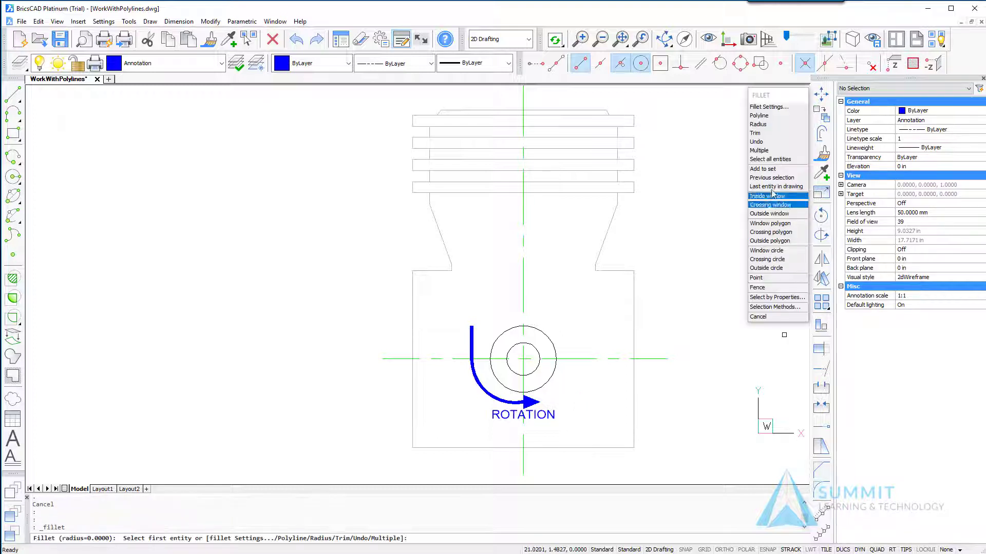
left_click(764, 125)
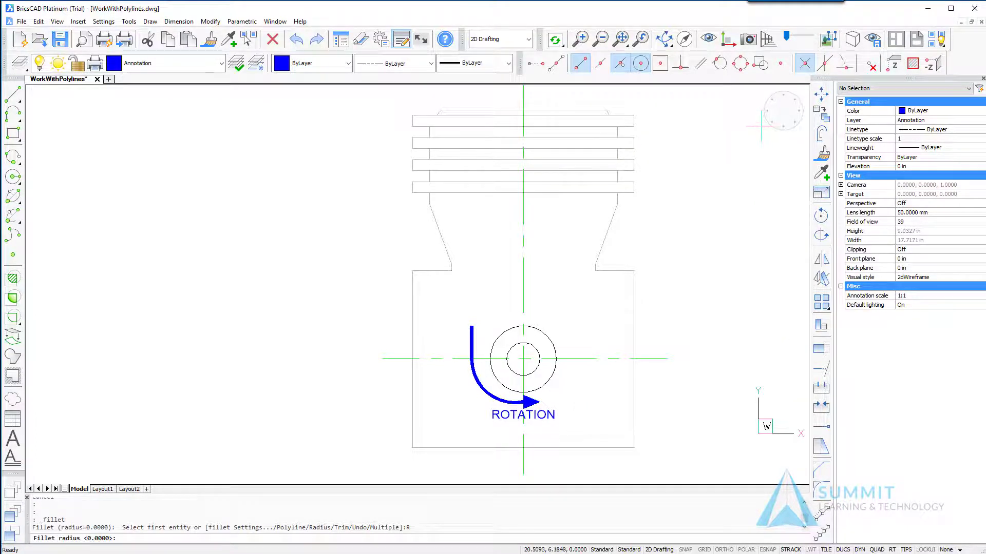
type(".094")
key("Return")
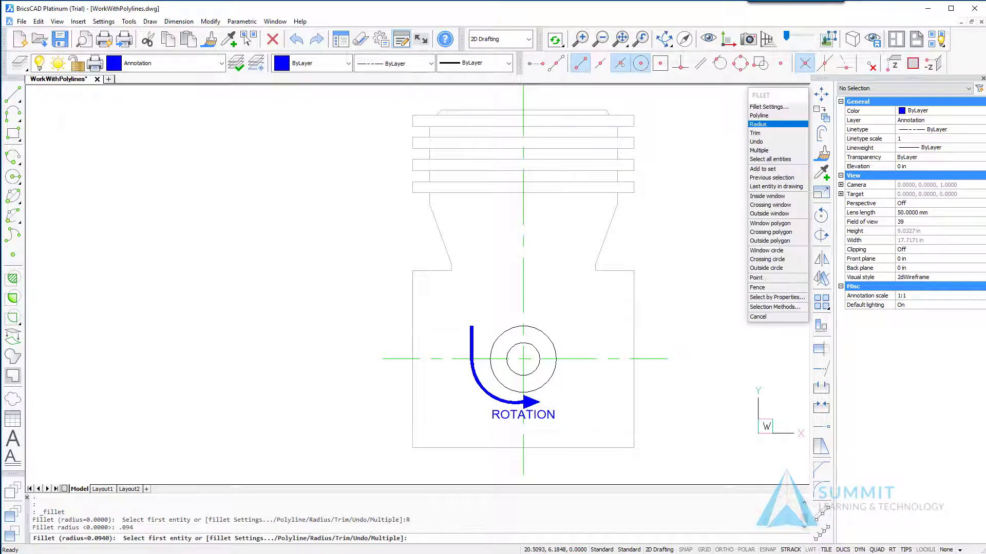
left_click(769, 116)
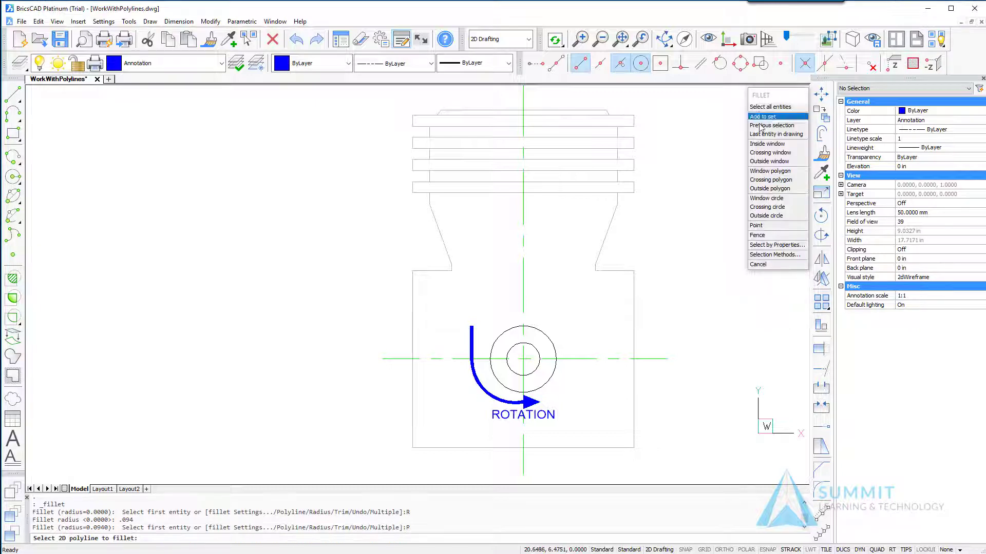
left_click(606, 240)
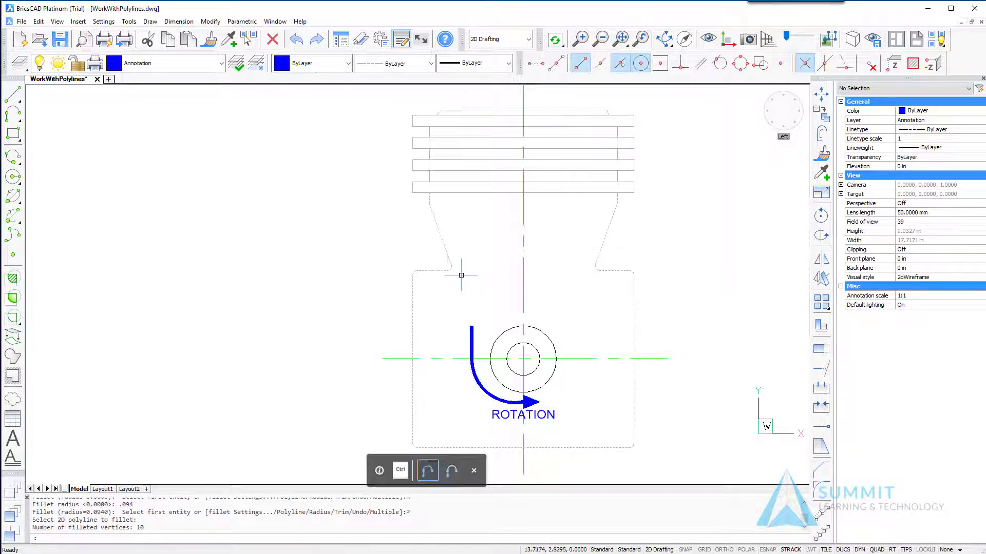